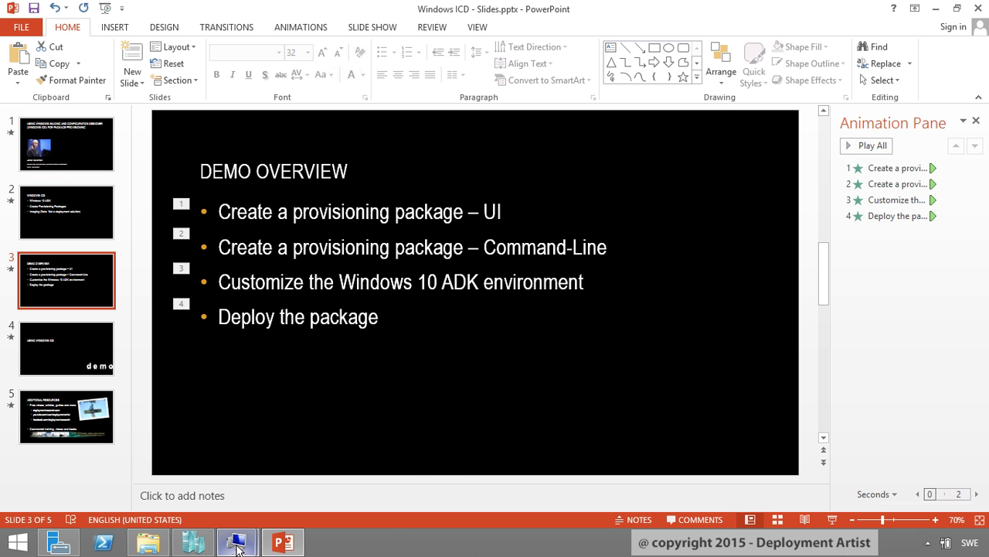
# Switch to the PC0009 session and launch Imaging and Configuration Designer by searching 'icd'
pyautogui.moveTo(237, 542)
pyautogui.click(183, 476)
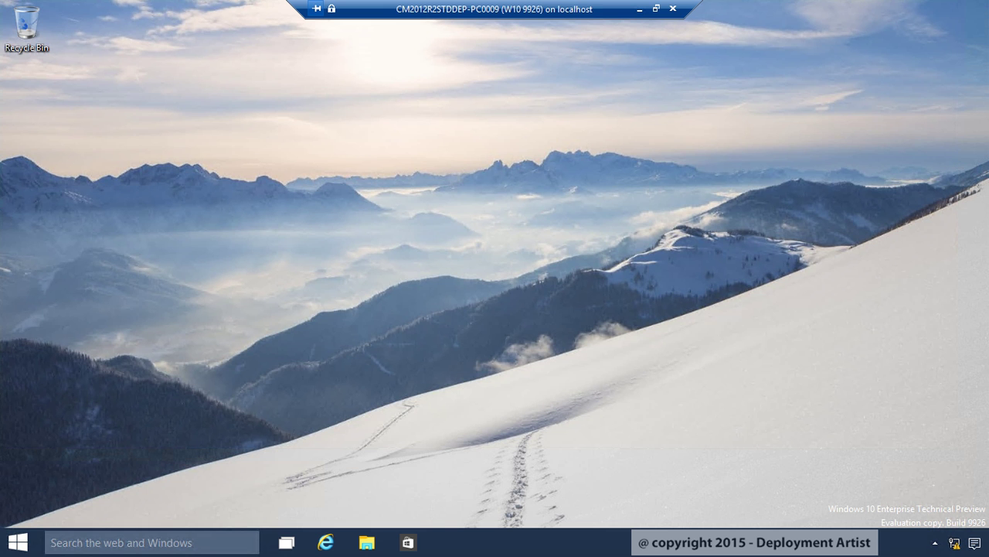
pyautogui.press('super')
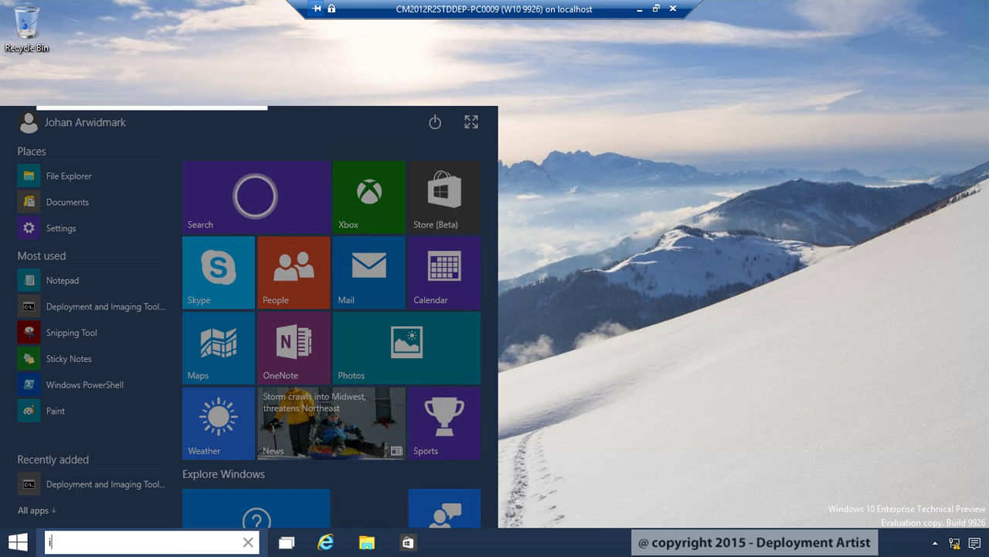
pyautogui.write('icd')
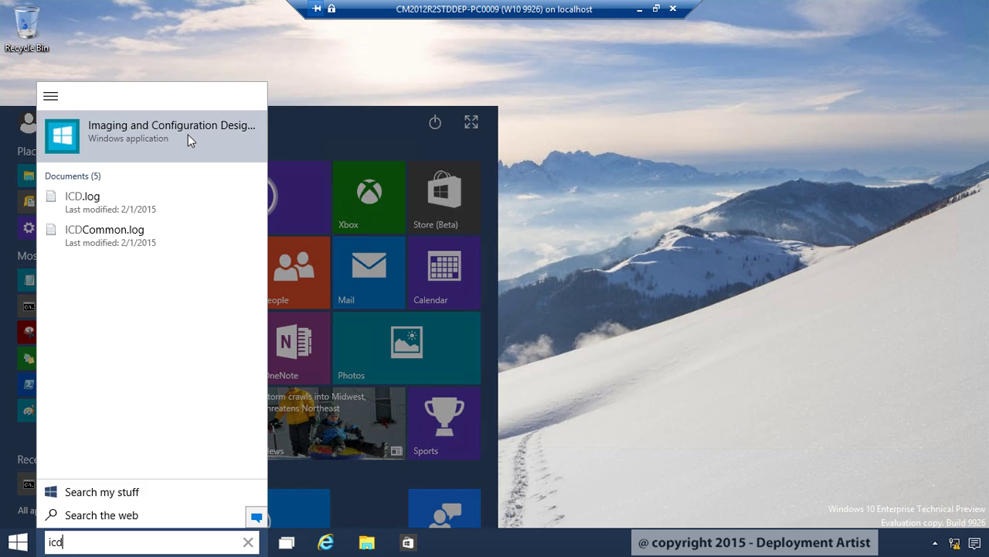
pyautogui.click(187, 134)
# Approve admin rights and create a 'Change Edition' Provisioning Package project for All Windows Editions
pyautogui.click(563, 297)
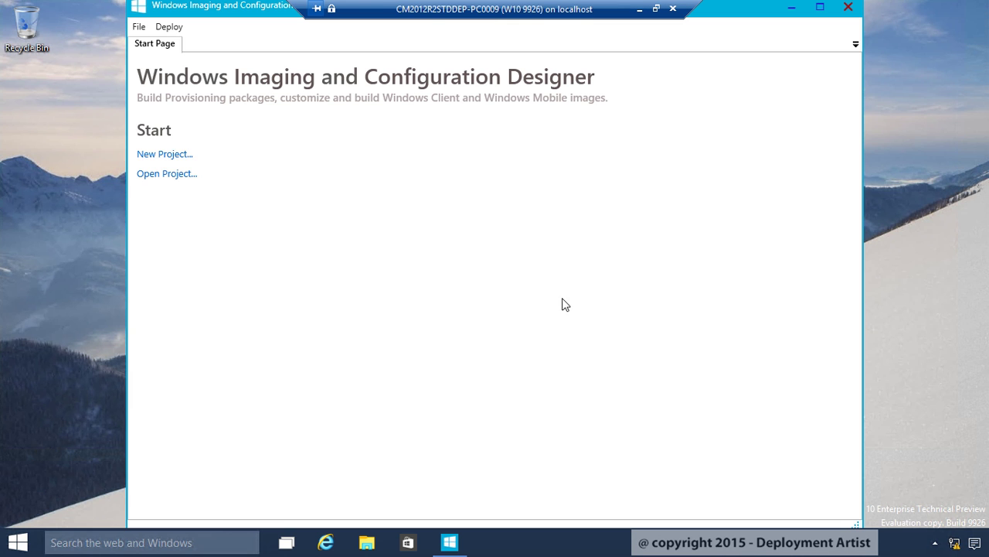
pyautogui.click(172, 157)
pyautogui.write('Change Edition')
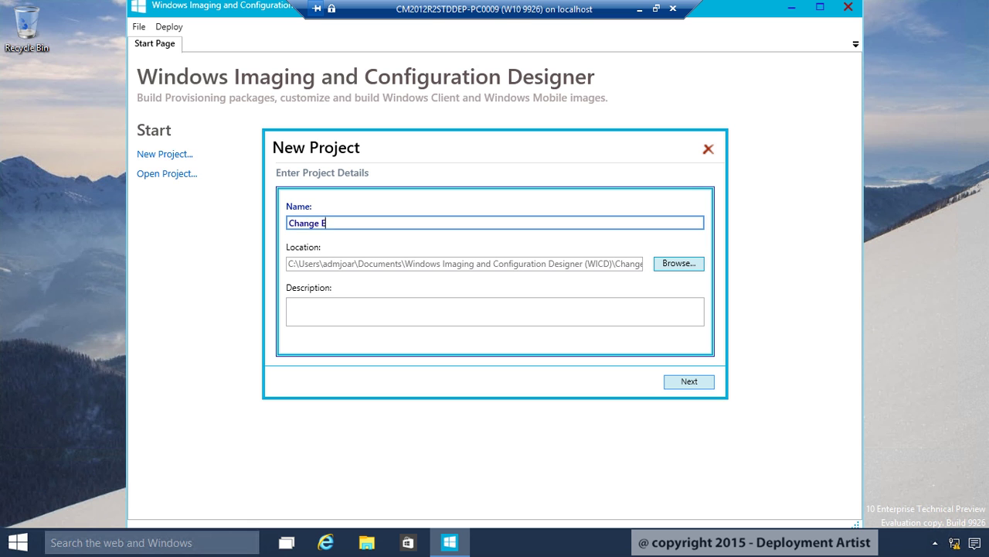
pyautogui.hotkey('ctrl', 'a')
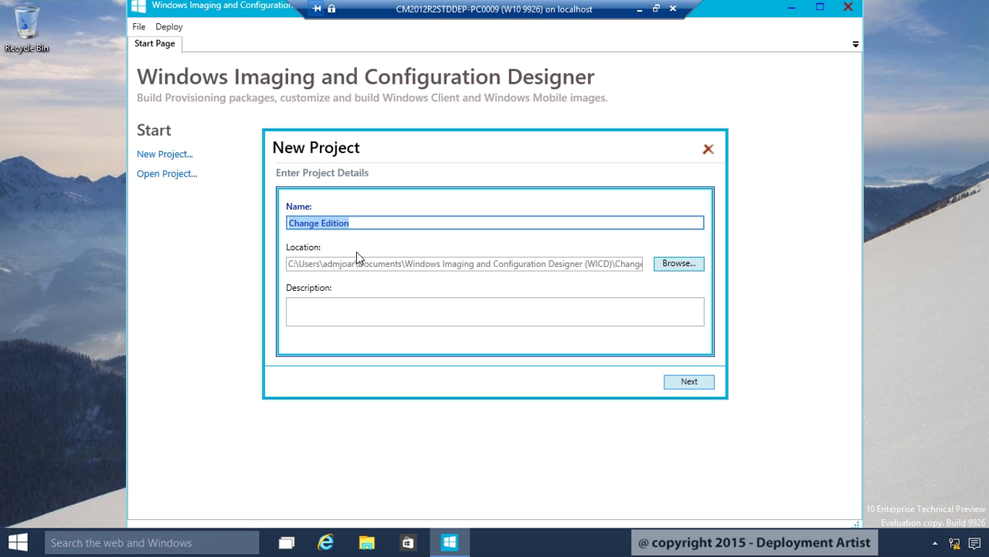
pyautogui.click(690, 382)
pyautogui.click(690, 382)
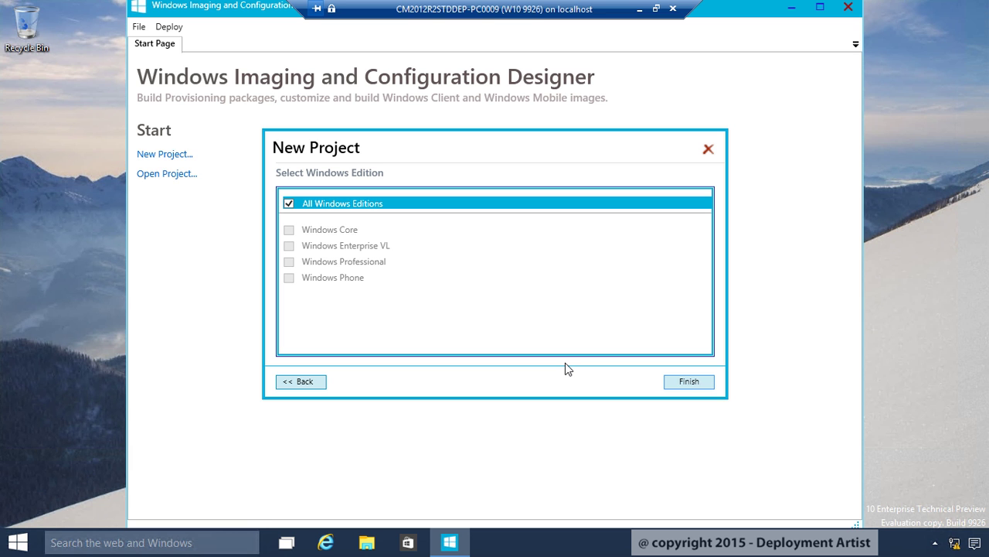
pyautogui.click(690, 385)
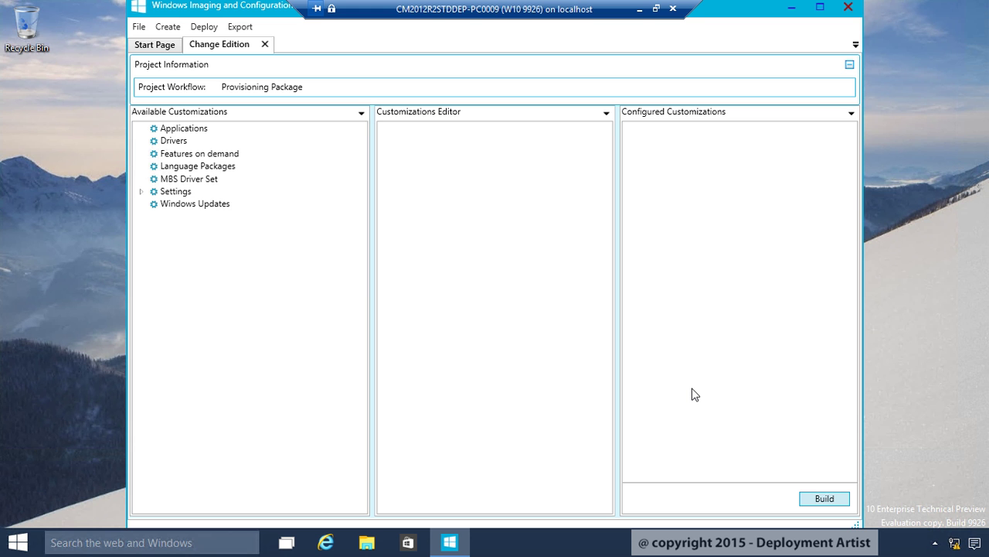
# Sign in to the PC0010 machine's remote session with the account password
pyautogui.click(639, 9)
pyautogui.moveTo(236, 541)
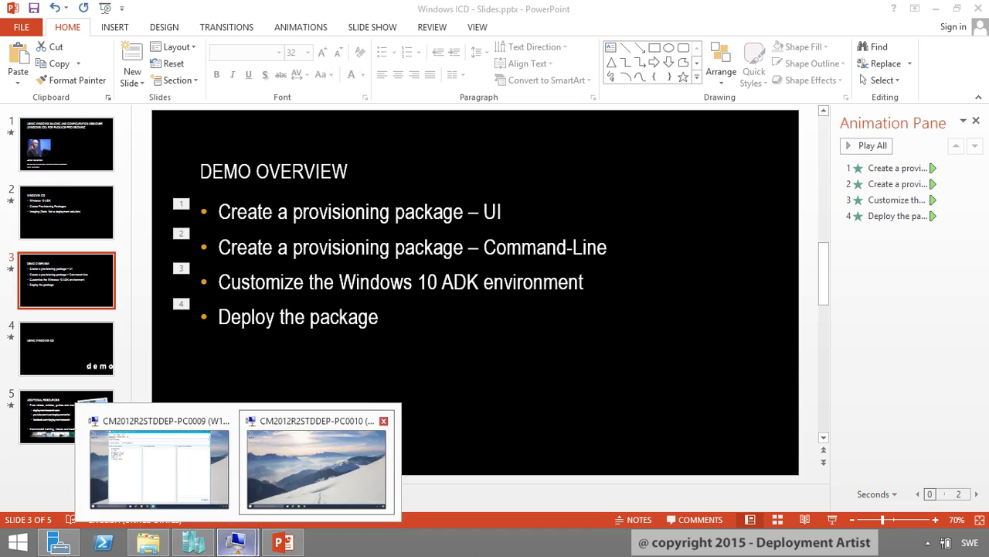
pyautogui.click(354, 449)
pyautogui.click(437, 355)
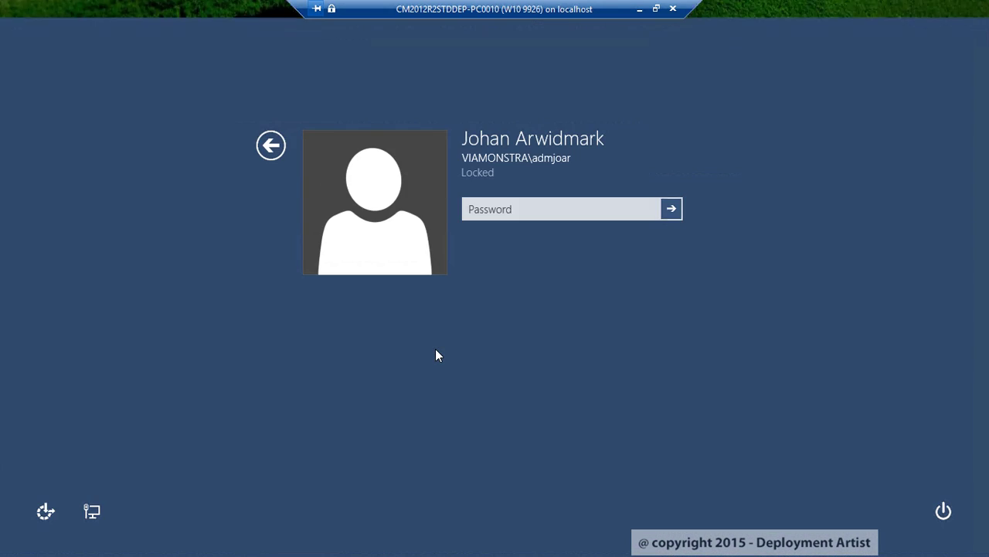
pyautogui.write('********')
pyautogui.press('Return')
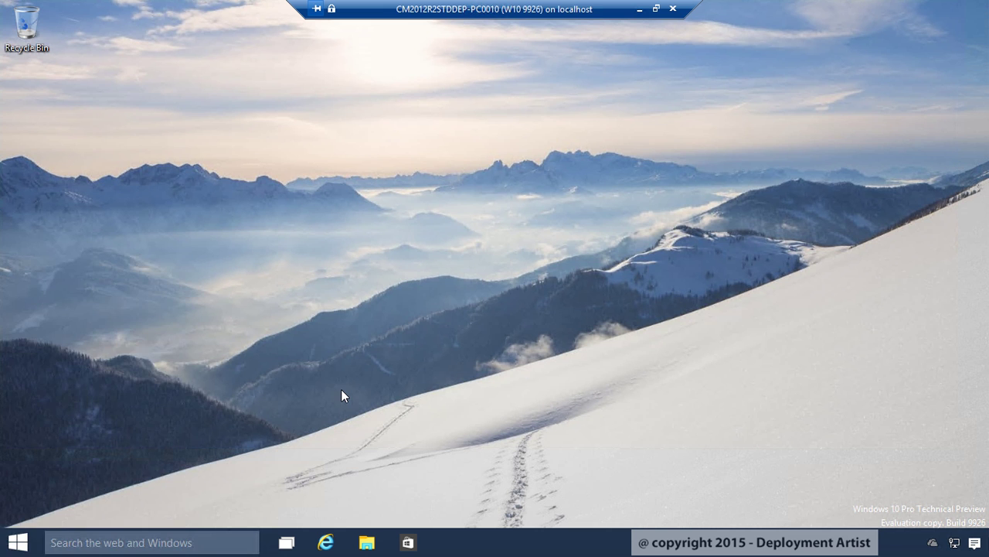
# Confirm in System that PC0010 runs Windows 10 Pro Technical Preview, then return to the slides
pyautogui.press('super+x')
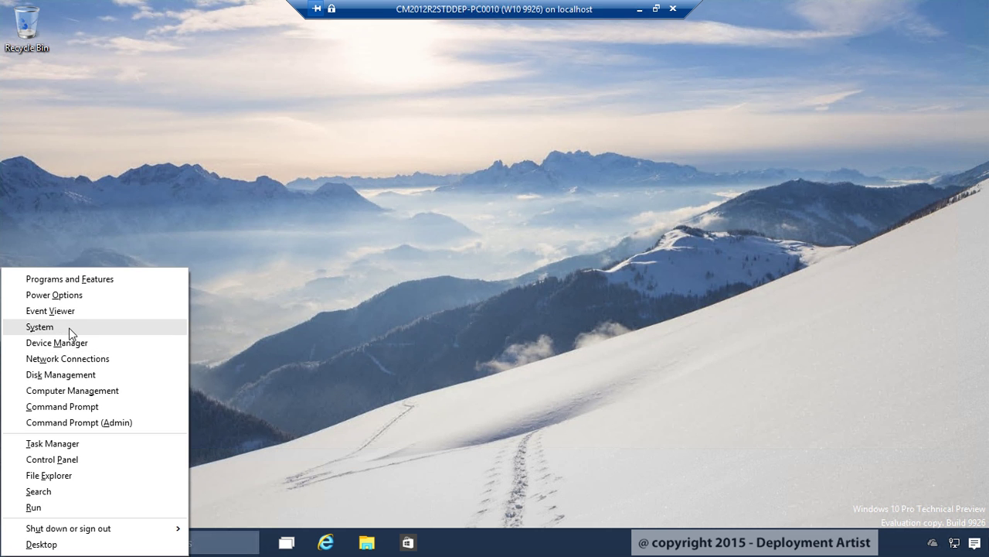
pyautogui.click(69, 328)
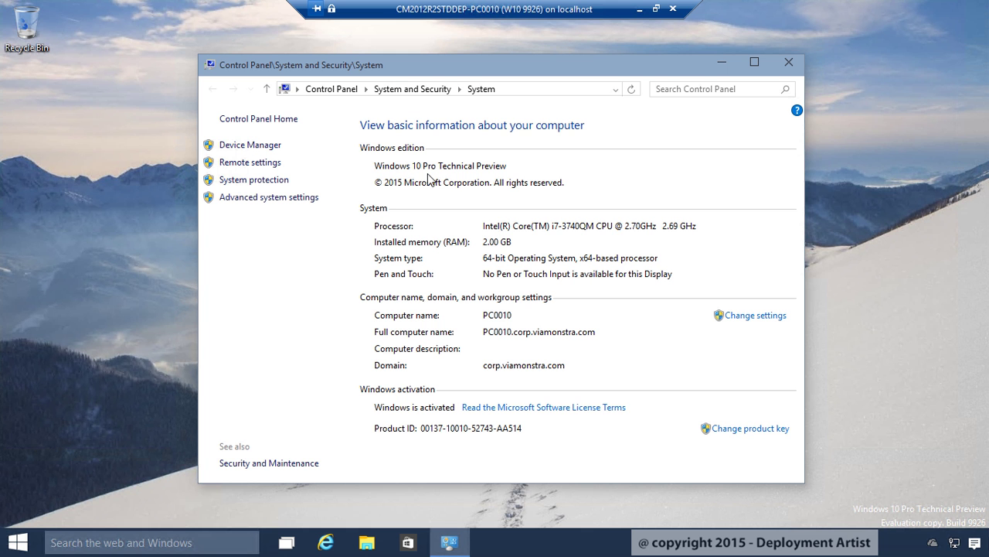
pyautogui.click(796, 68)
pyautogui.click(639, 10)
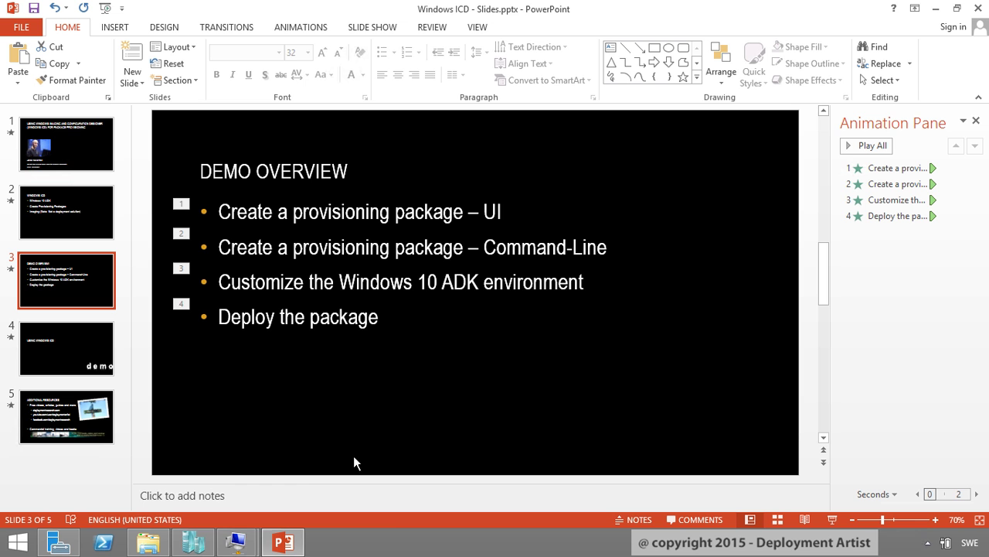
# Back on PC0009, expand Settings > WindowsLicensing and select UpgradeEditionProductKey
pyautogui.moveTo(238, 545)
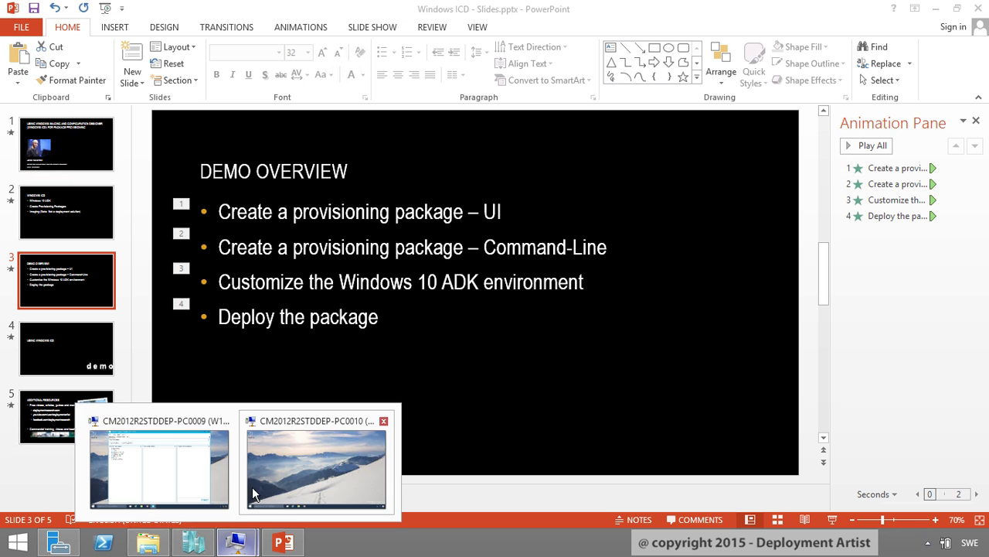
pyautogui.click(175, 469)
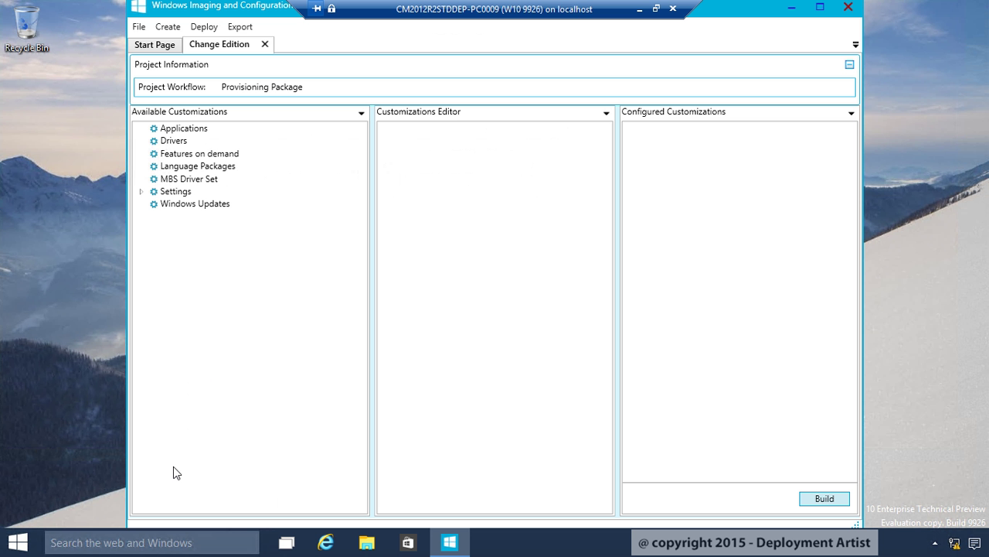
pyautogui.click(141, 192)
pyautogui.click(155, 242)
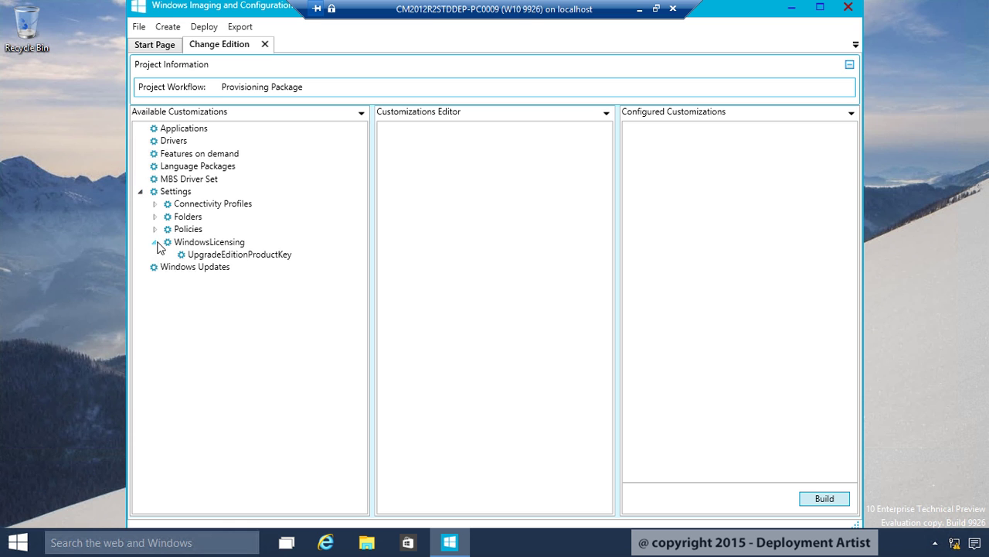
pyautogui.click(248, 258)
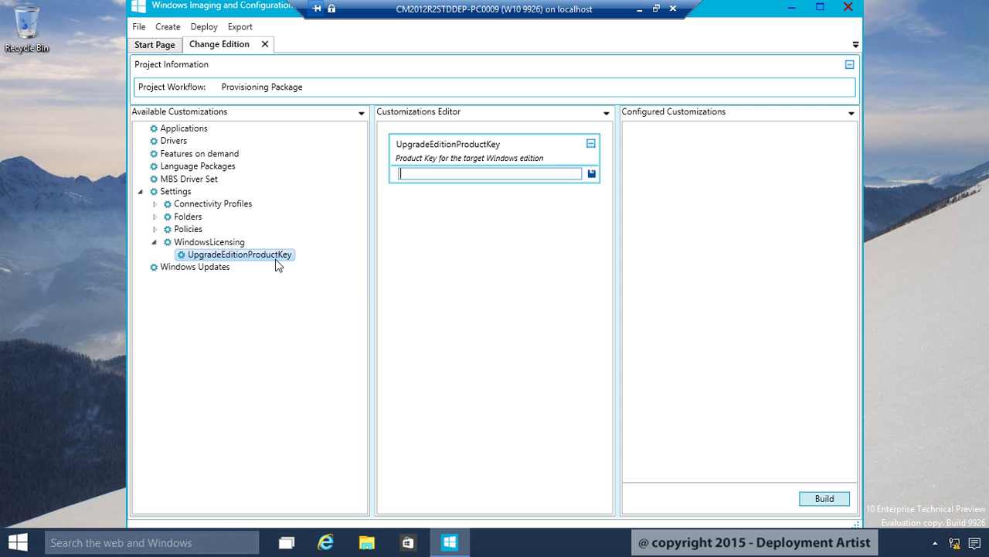
# Open pid.txt from the DVD's D:\sources folder and select its product key
pyautogui.press('super+e')
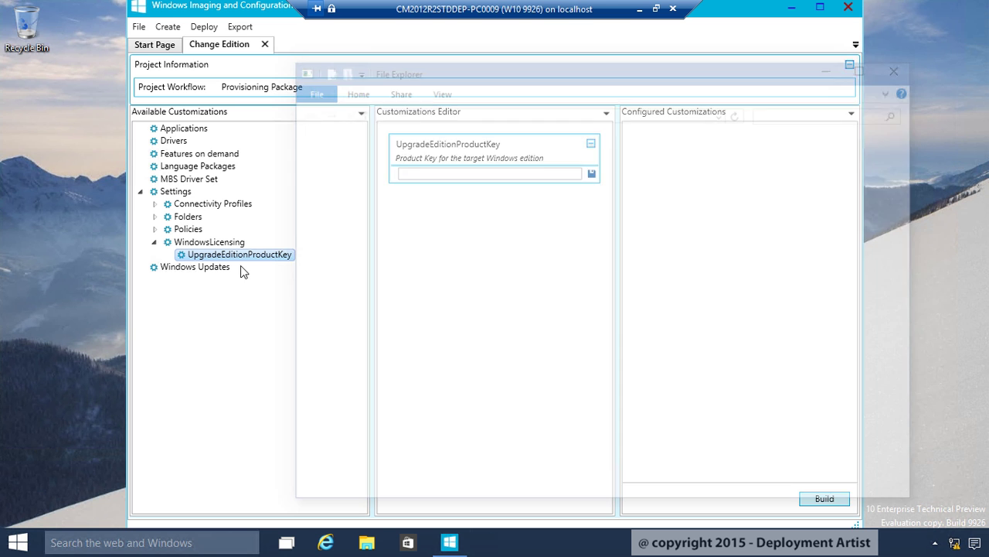
pyautogui.scroll(-2, 409, 472)
pyautogui.click(371, 424)
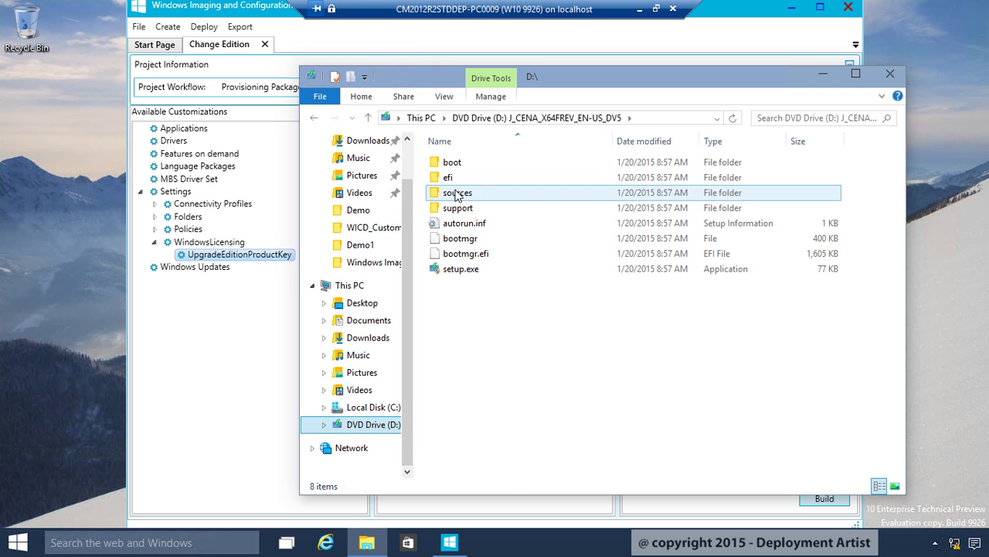
pyautogui.doubleClick(466, 196)
pyautogui.write('pid')
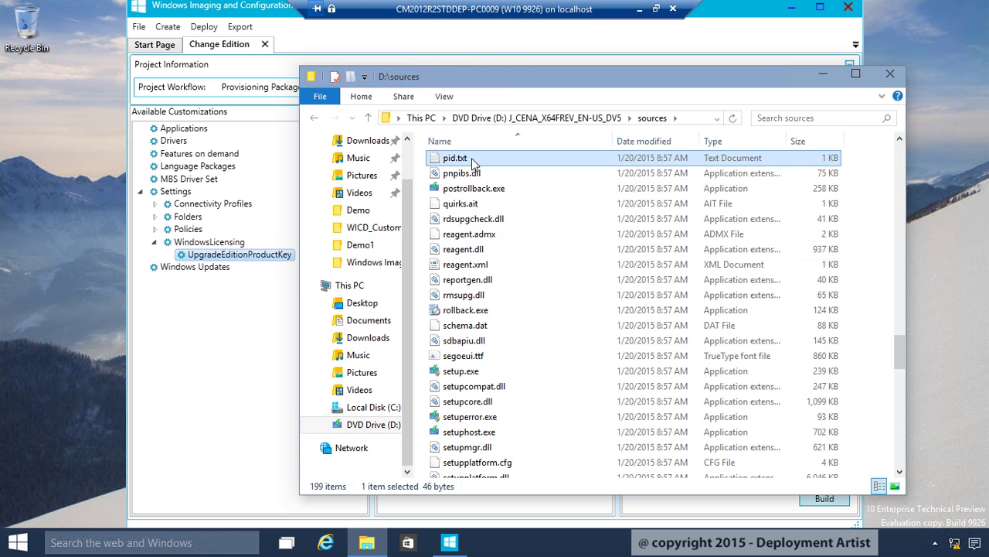
pyautogui.doubleClick(480, 158)
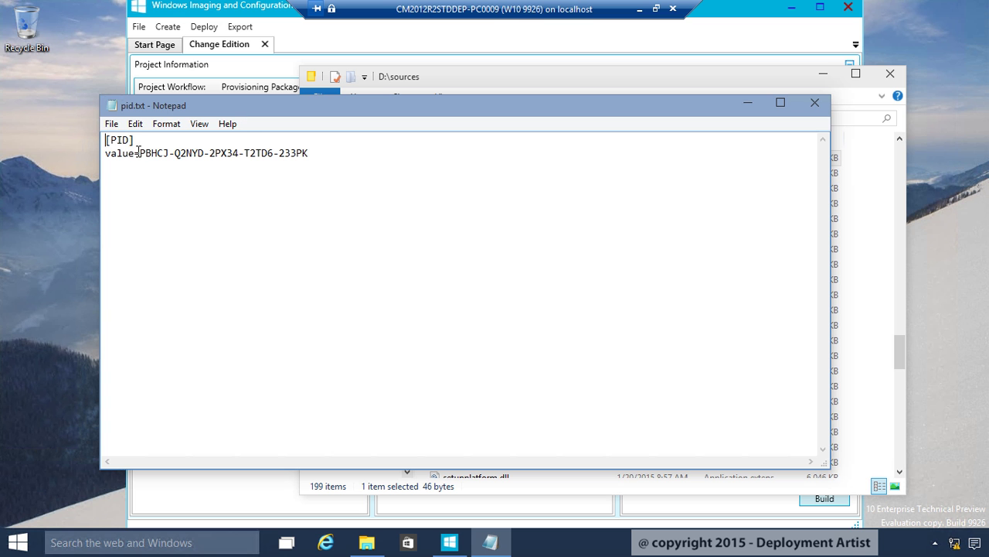
pyautogui.moveTo(139, 153); pyautogui.dragTo(385, 188)
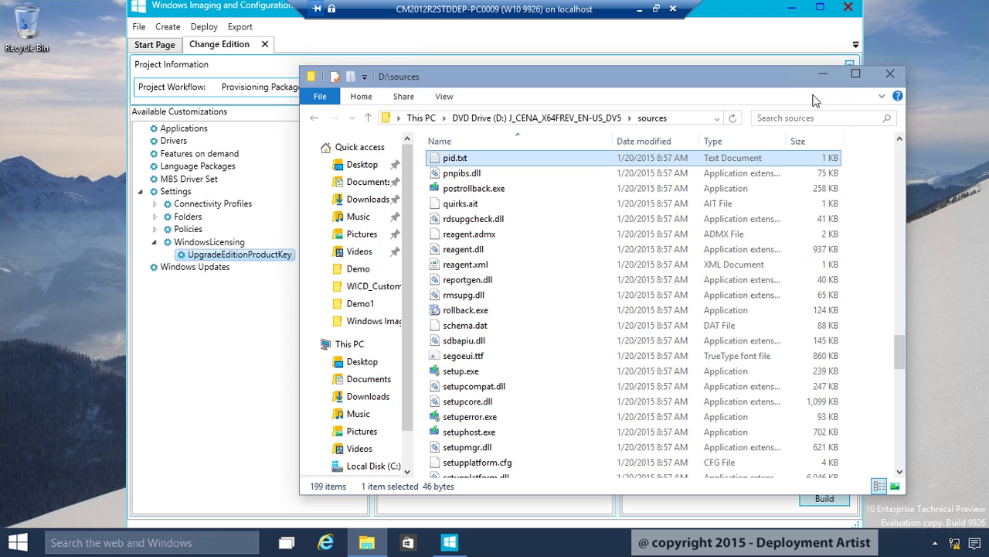
# Paste the copied product key into UpgradeEditionProductKey and save it as a configured customization
pyautogui.click(823, 73)
pyautogui.click(459, 174)
pyautogui.hotkey('ctrl', 'v')
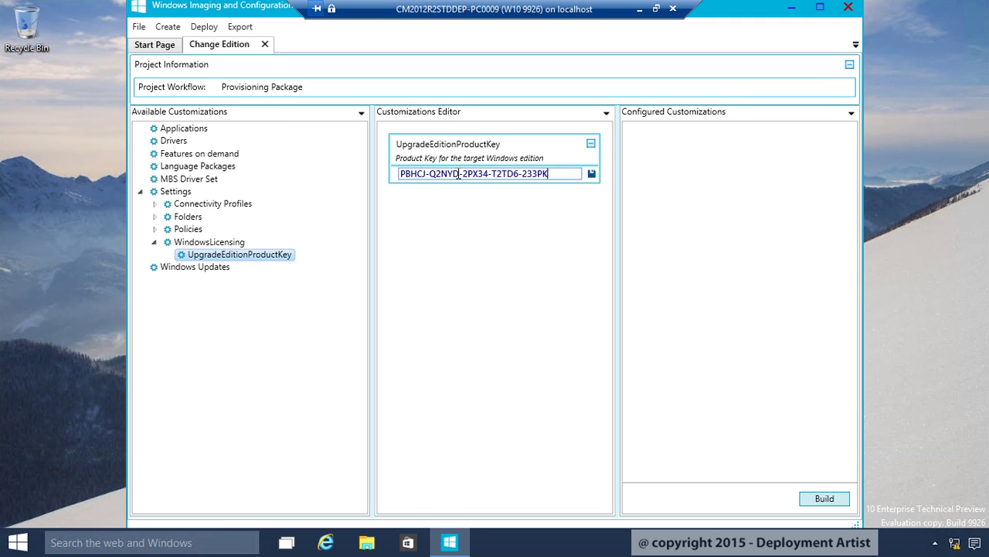
pyautogui.click(591, 173)
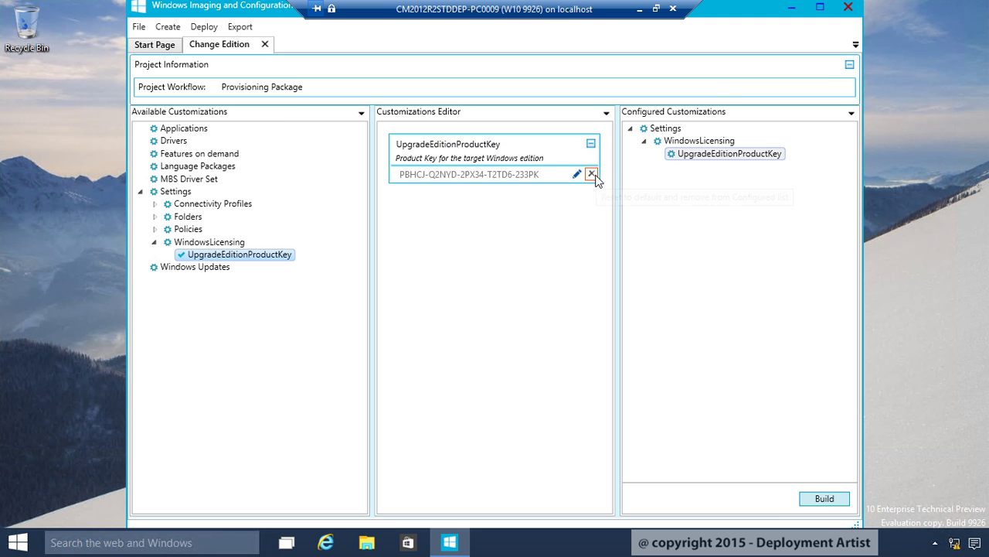
# Build Change Edition.ppkg with package owner IT Admin and the default output location
pyautogui.click(825, 499)
pyautogui.click(386, 291)
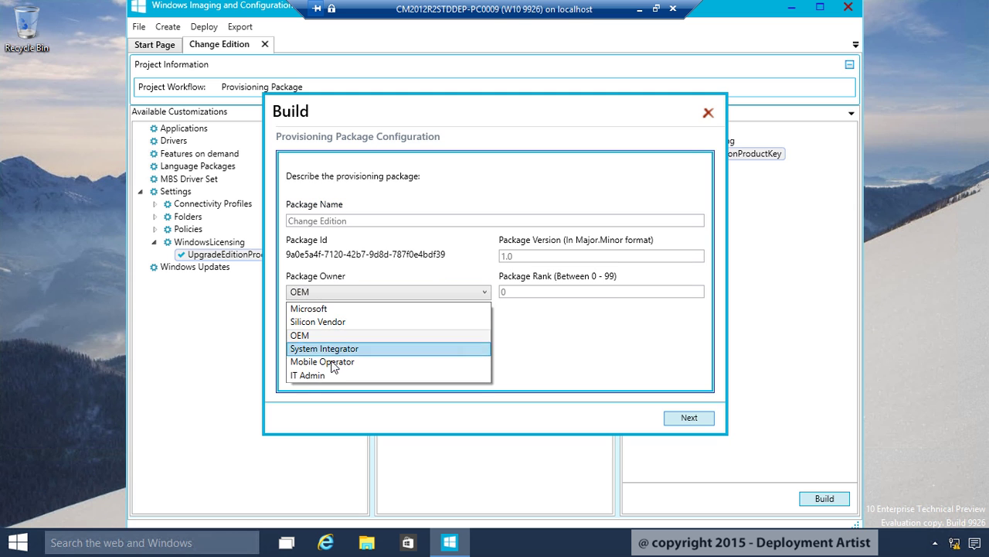
pyautogui.click(313, 376)
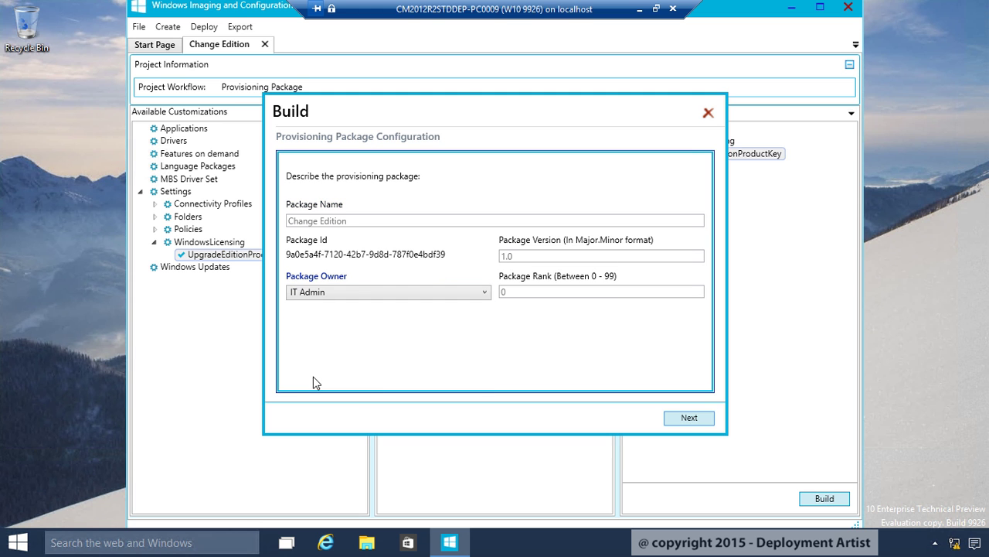
pyautogui.click(705, 420)
pyautogui.click(702, 419)
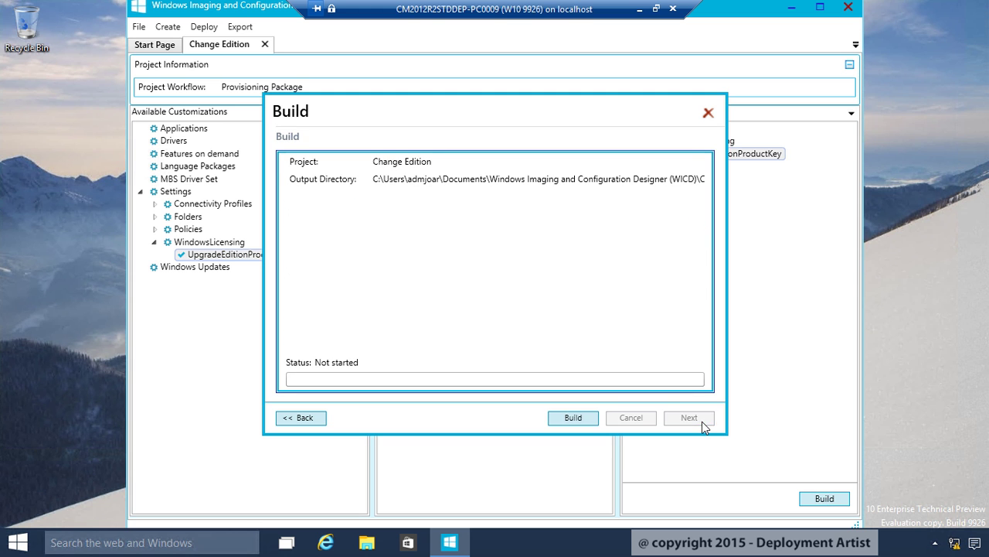
pyautogui.click(573, 418)
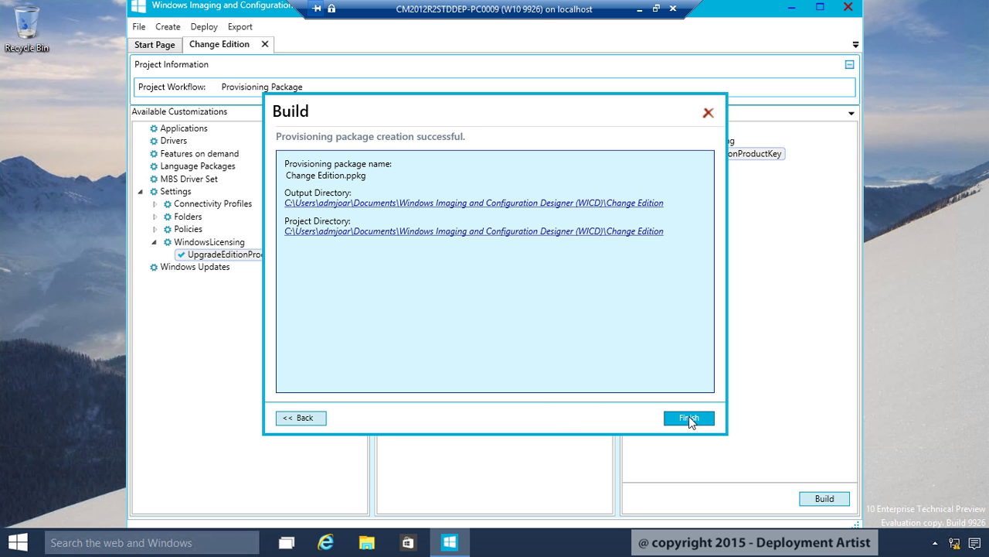
pyautogui.click(688, 418)
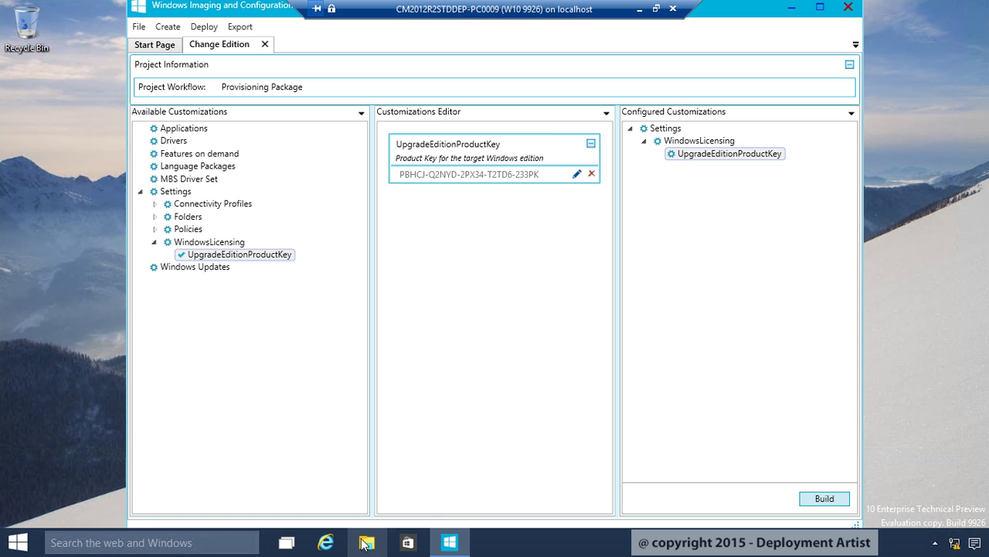
# Browse Documents > Windows Imaging and Configuration Designer (WICD) > Change Edition to view Change Edition.ppkg
pyautogui.press('super+e')
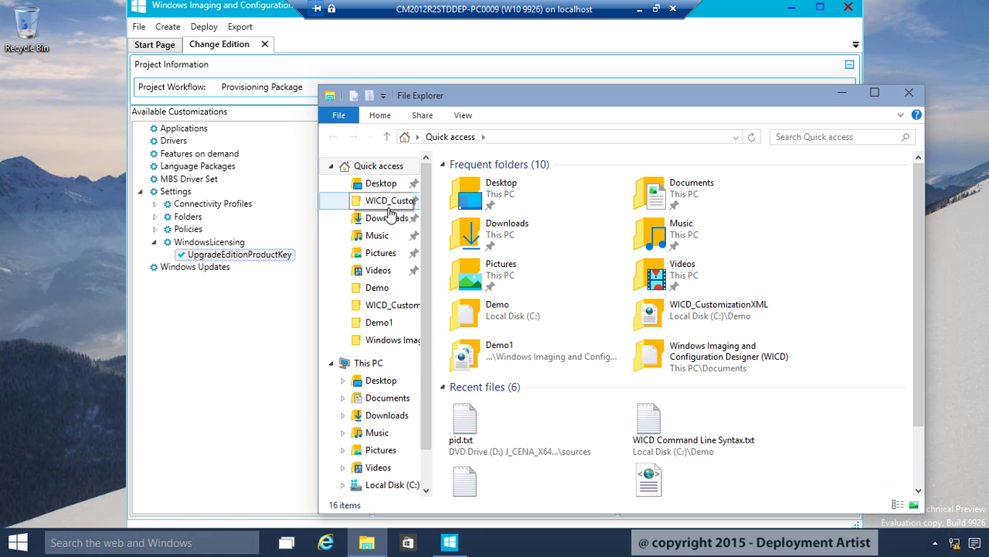
pyautogui.click(389, 204)
pyautogui.doubleClick(523, 181)
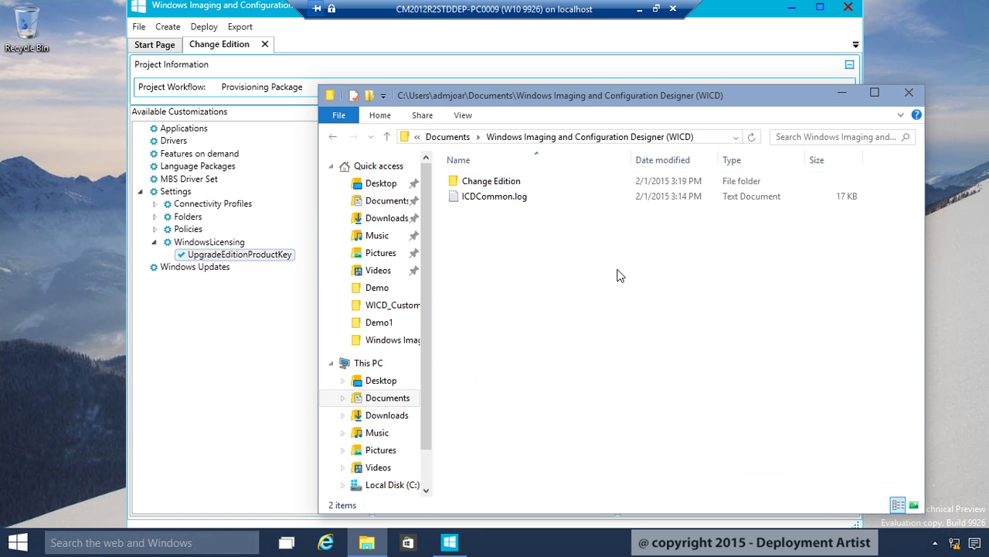
pyautogui.doubleClick(488, 182)
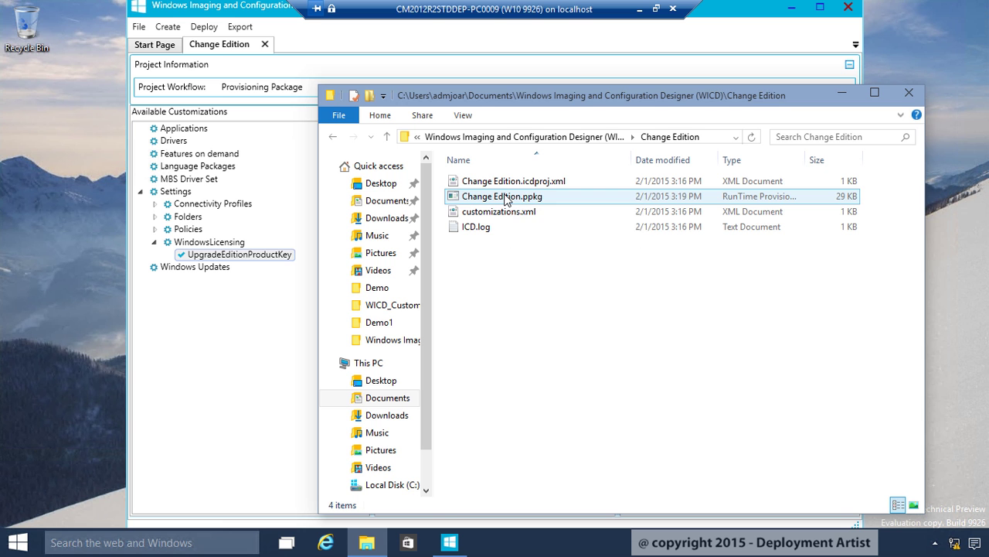
pyautogui.rightClick(505, 199)
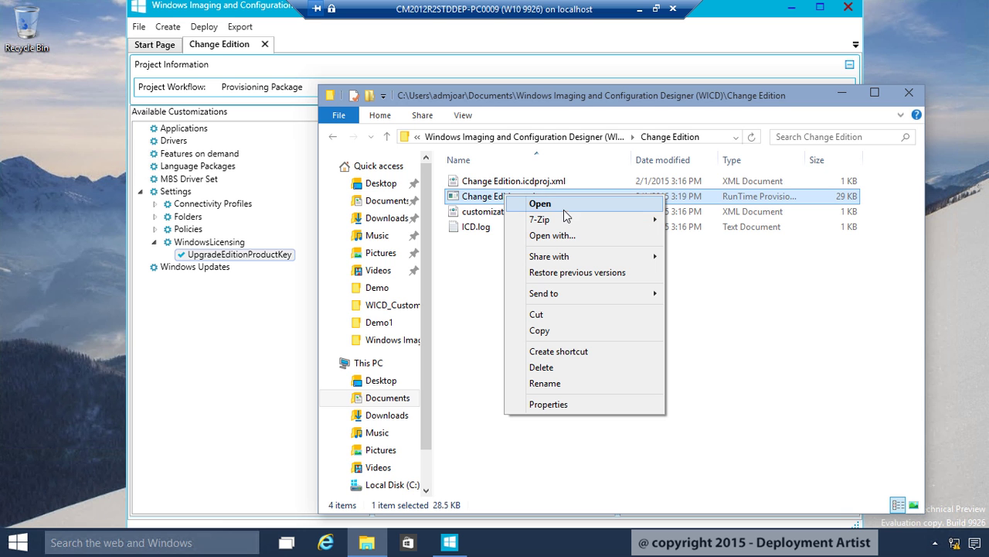
pyautogui.moveTo(595, 219)
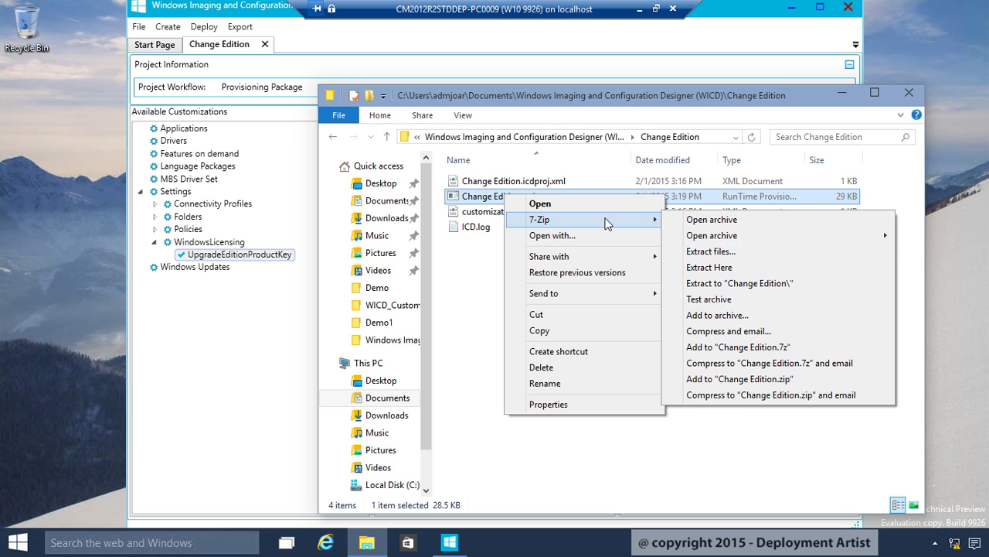
pyautogui.click(699, 221)
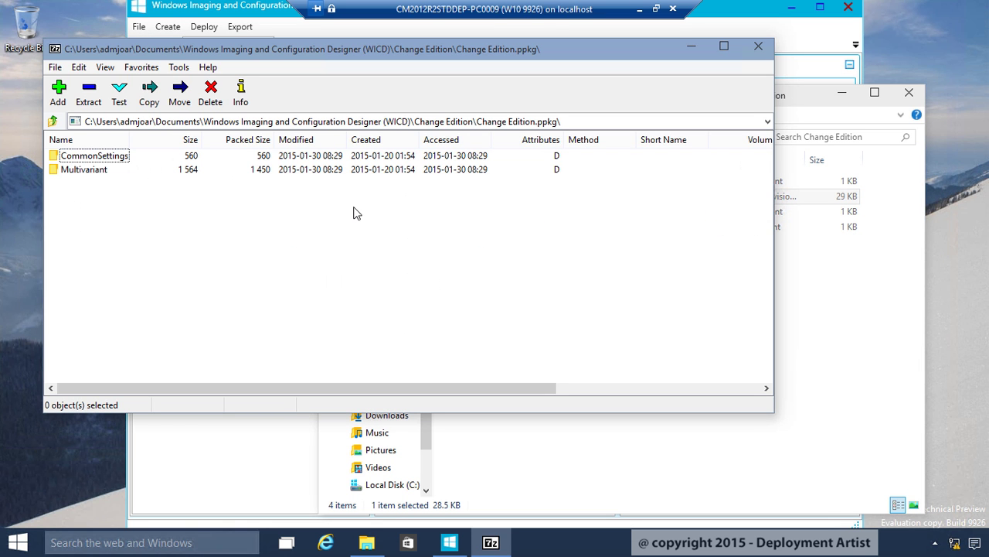
pyautogui.doubleClick(99, 157)
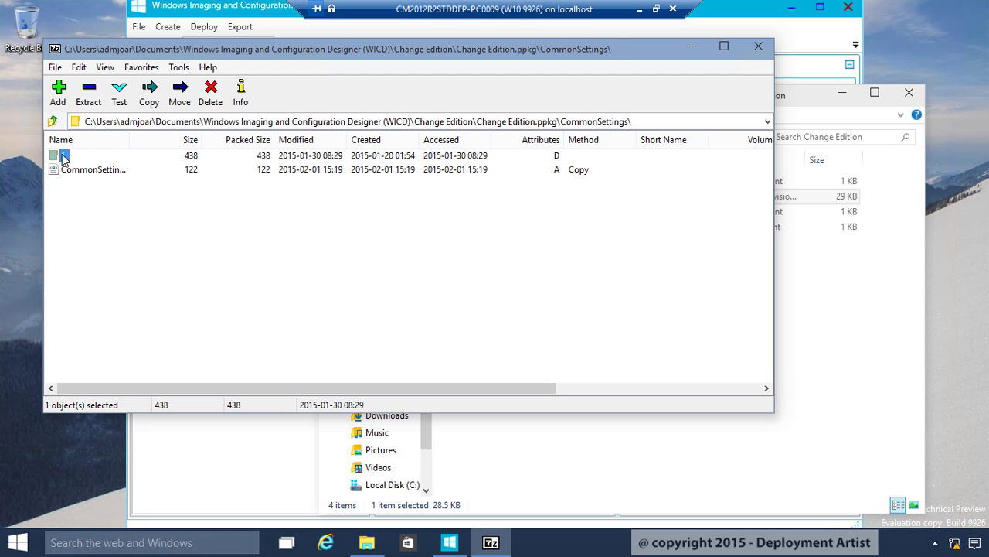
pyautogui.doubleClick(65, 157)
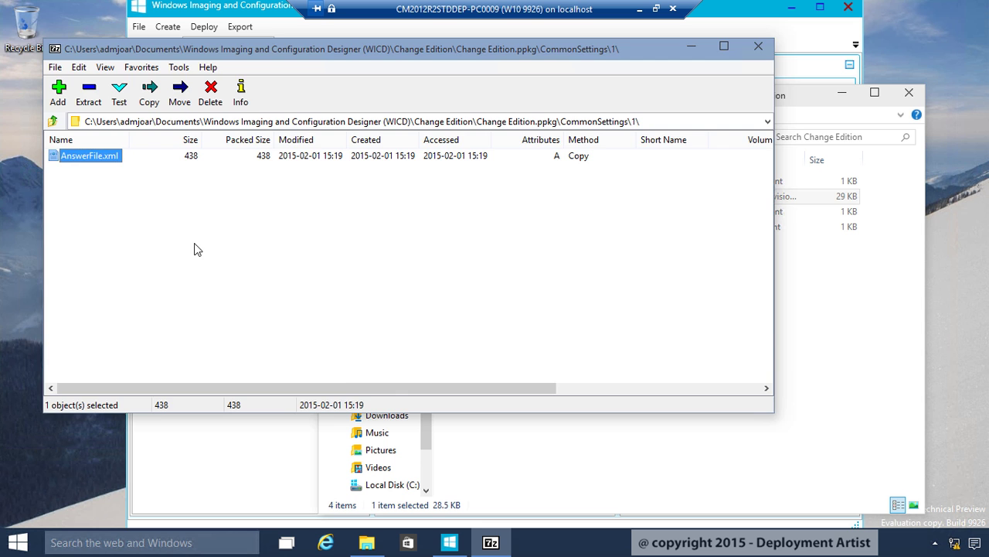
pyautogui.click(758, 47)
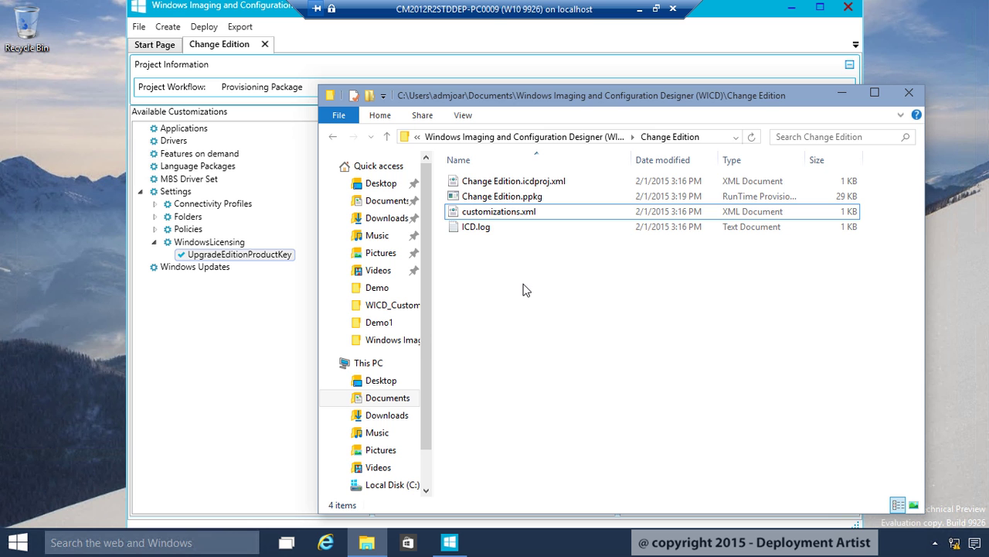
# Close Explorer and WICD, run Deployment and Imaging Tools Environment as administrator, and try 'icd /?'
pyautogui.click(910, 94)
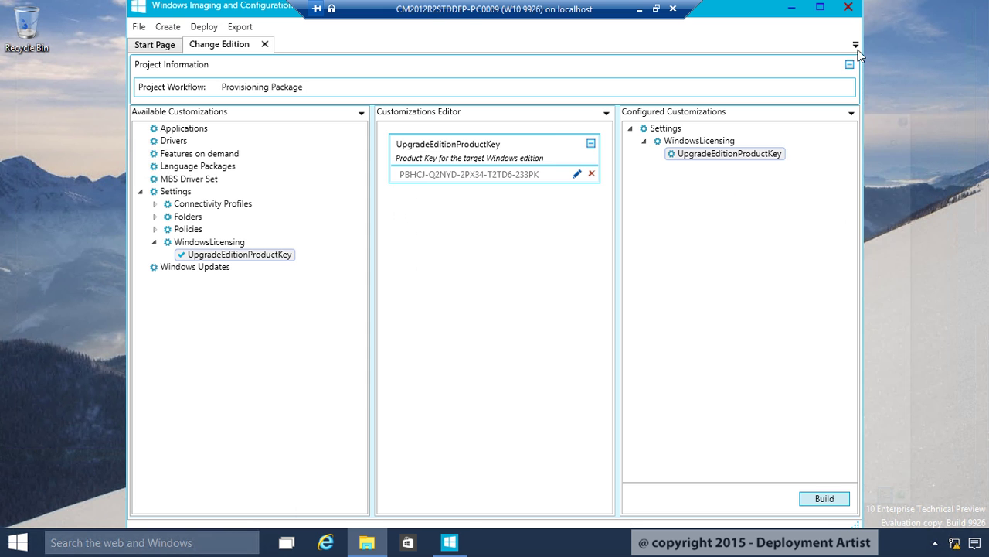
pyautogui.click(848, 7)
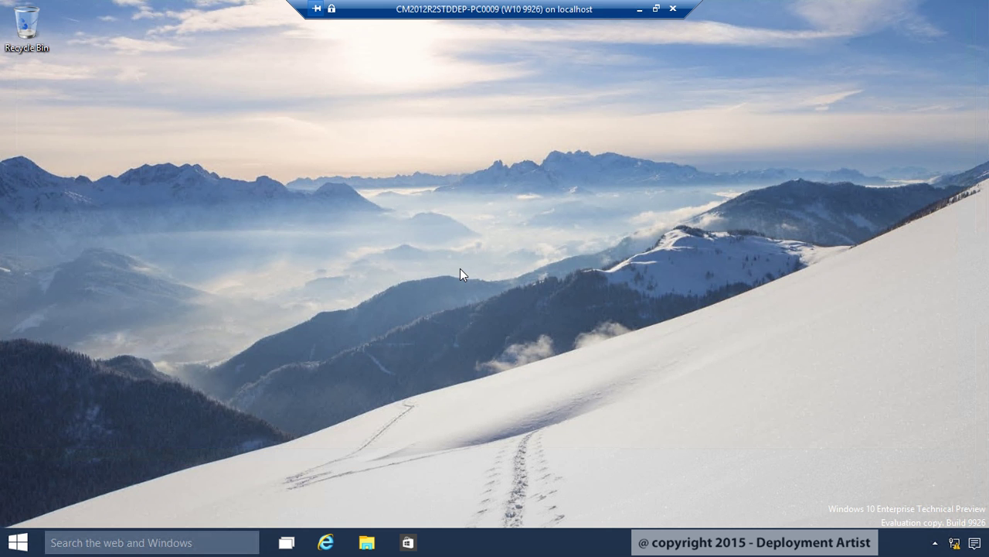
pyautogui.press('super')
pyautogui.rightClick(84, 483)
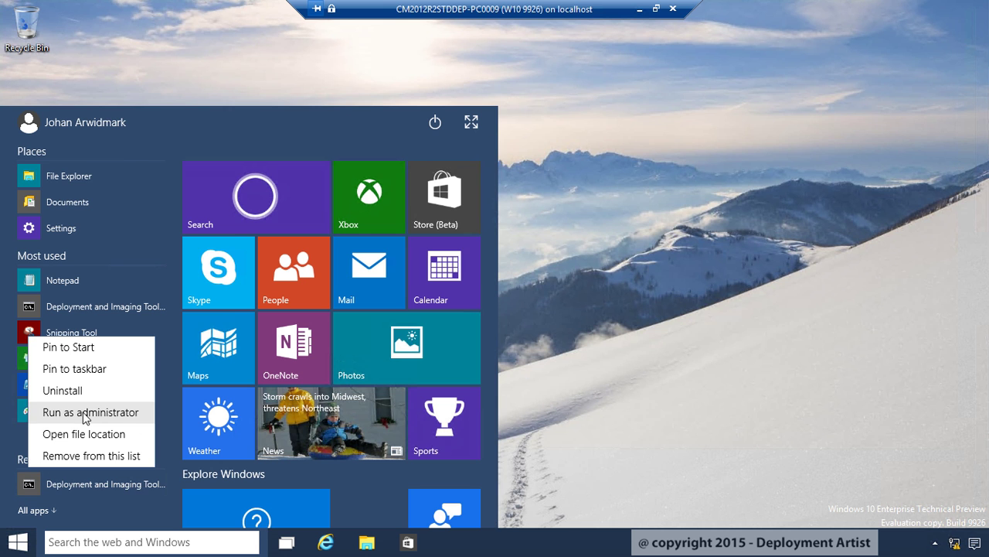
pyautogui.click(85, 414)
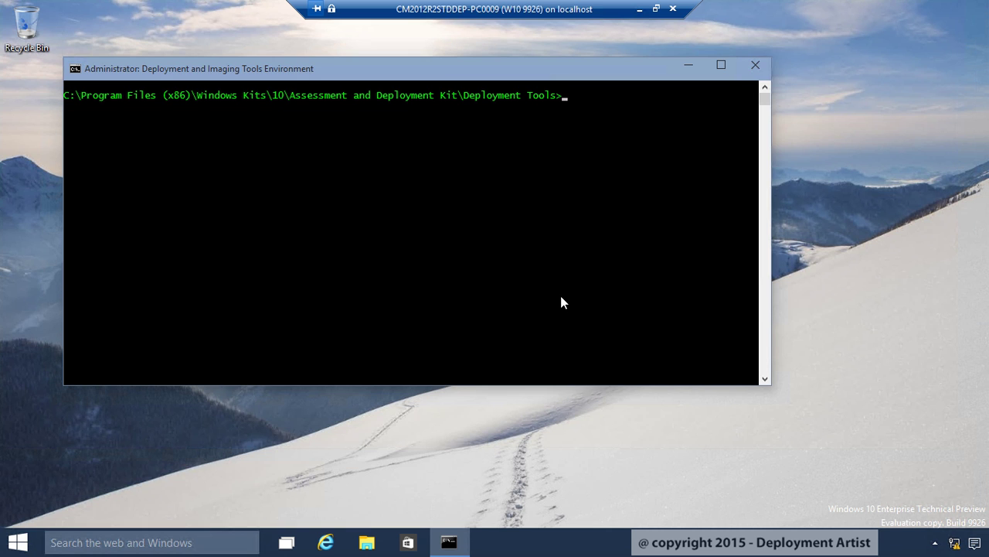
pyautogui.write('icd /?')
pyautogui.press('Return')
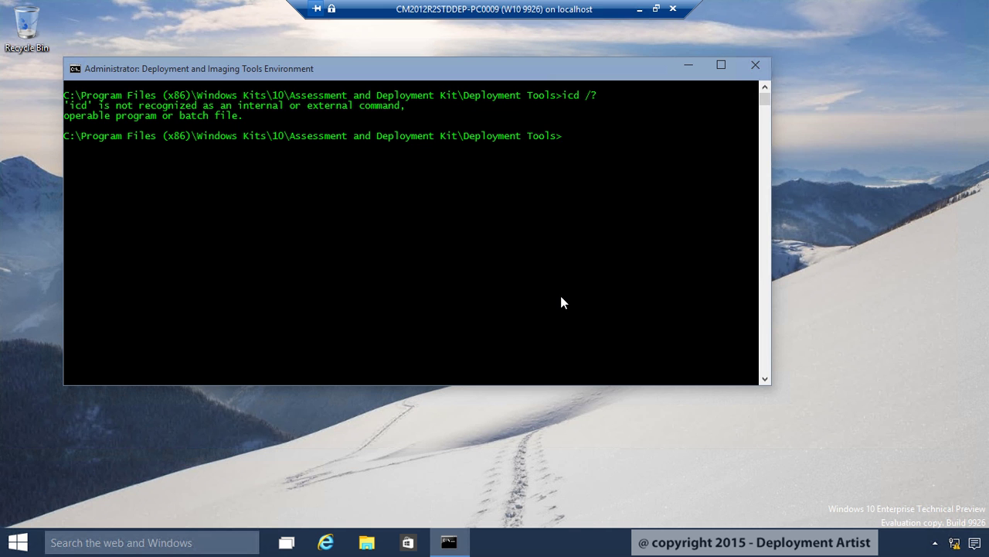
# Find ICD.exe in C:\Program Files (x86)\Windows Kits\10\Assessment and Deployment Kit\Imaging and Configuration Designer\x86
pyautogui.click(367, 545)
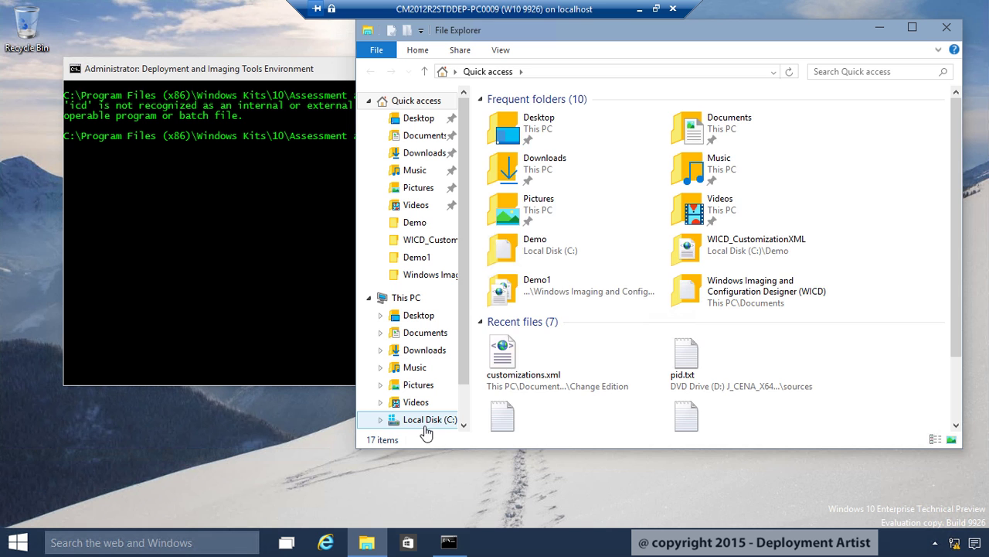
pyautogui.click(425, 425)
pyautogui.doubleClick(542, 180)
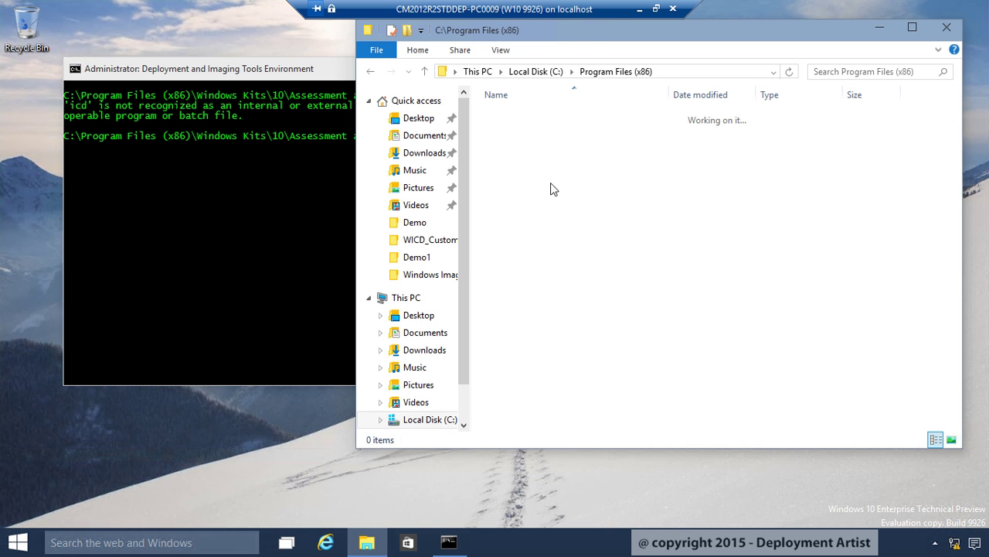
pyautogui.doubleClick(517, 215)
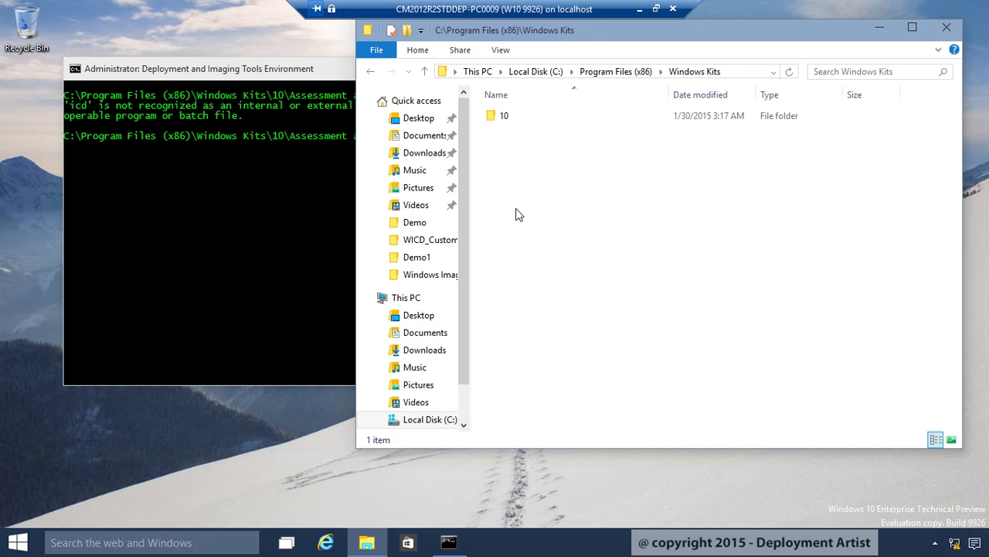
pyautogui.doubleClick(501, 119)
pyautogui.click(539, 119)
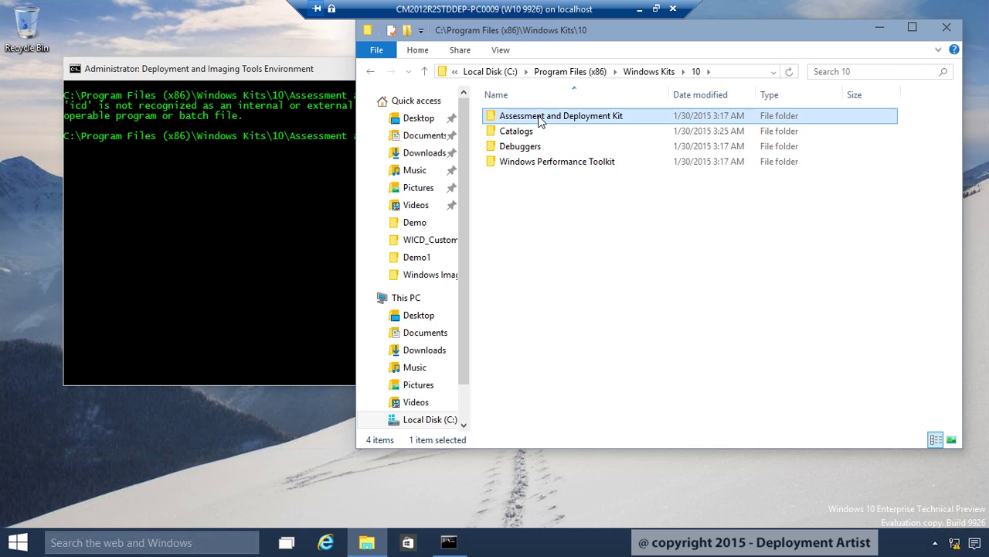
pyautogui.doubleClick(539, 119)
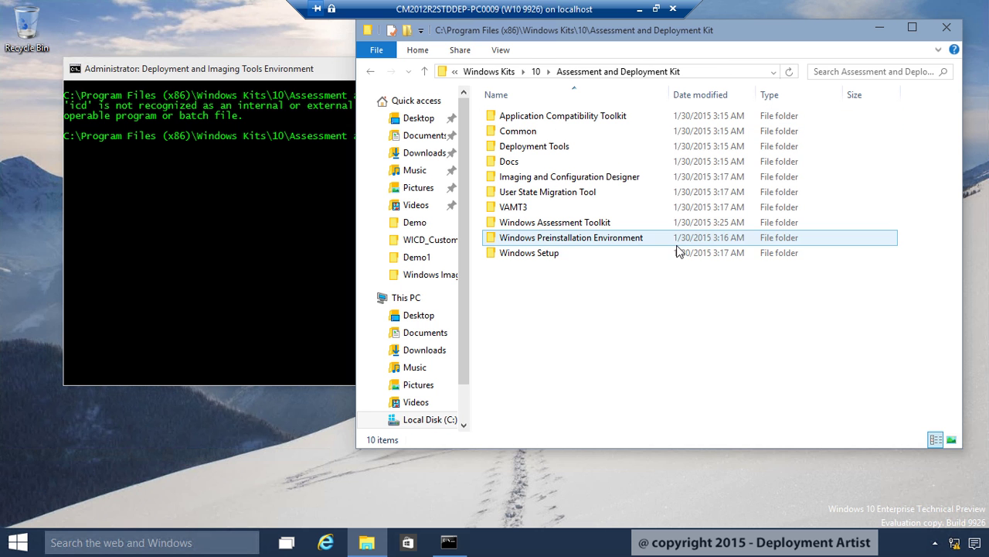
pyautogui.doubleClick(609, 177)
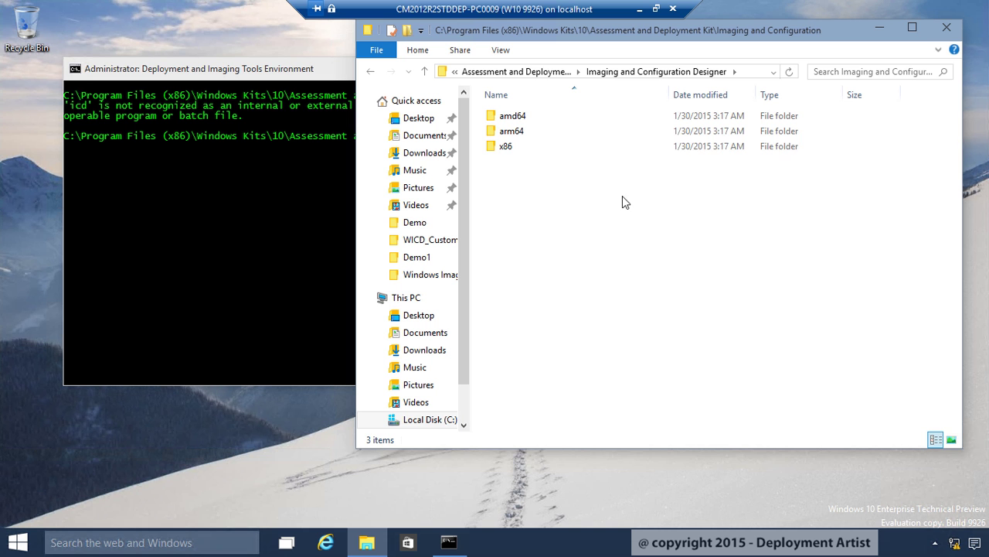
pyautogui.doubleClick(507, 147)
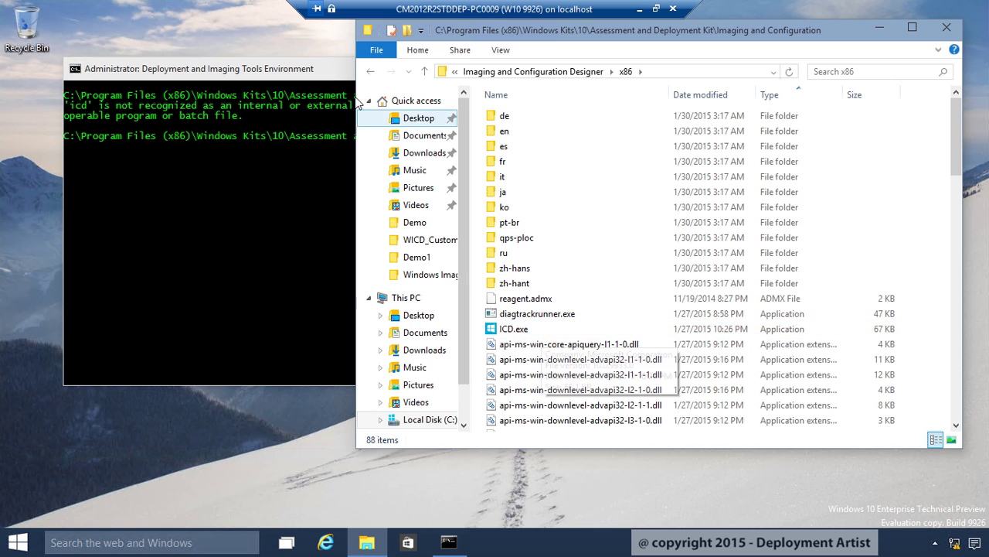
pyautogui.click(331, 75)
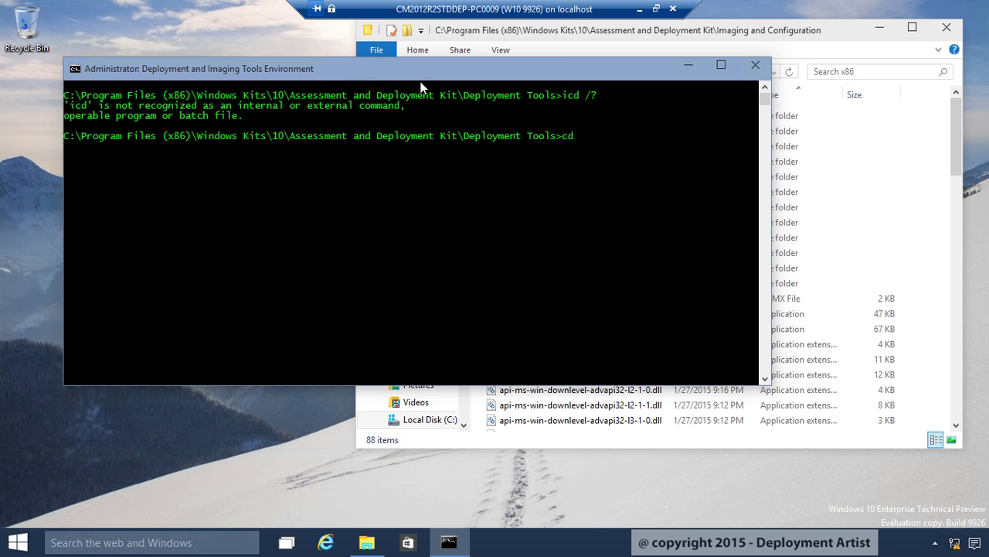
# Copy the x86 folder path, cd into it at the prompt, and run 'icd /?' for usage help
pyautogui.hotkey('alt', 'Tab')
pyautogui.rightClick(456, 74)
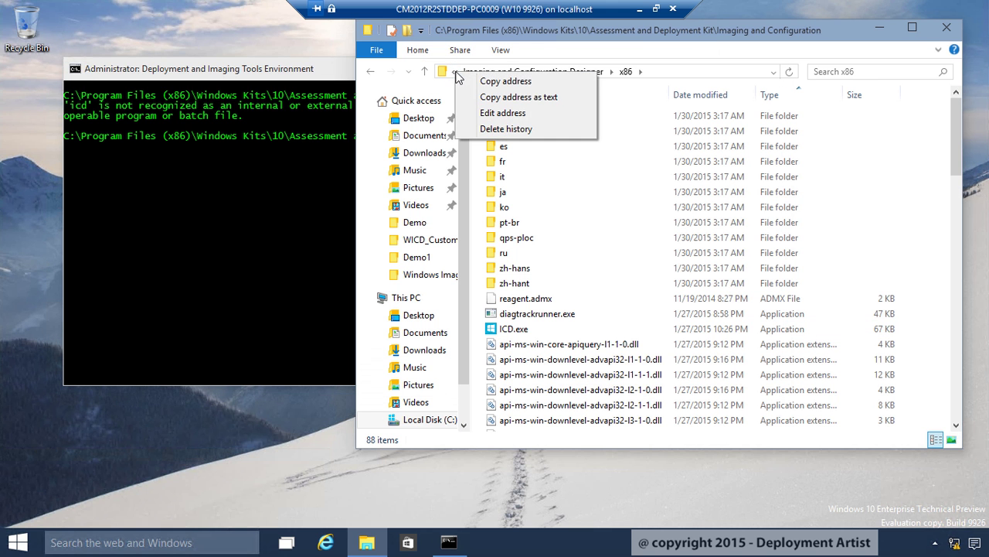
pyautogui.click(483, 97)
pyautogui.click(308, 214)
pyautogui.write('cd "')
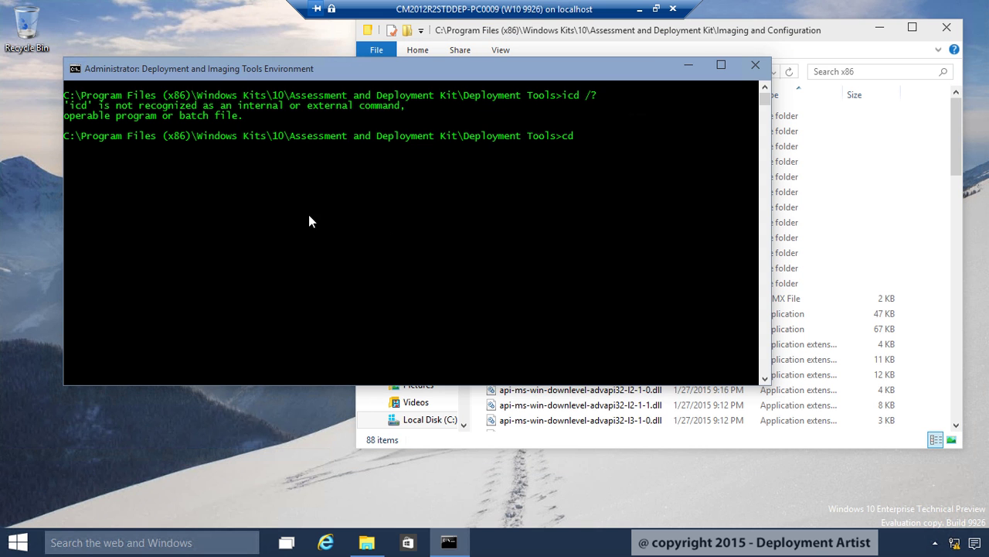
pyautogui.hotkey('ctrl', 'v')
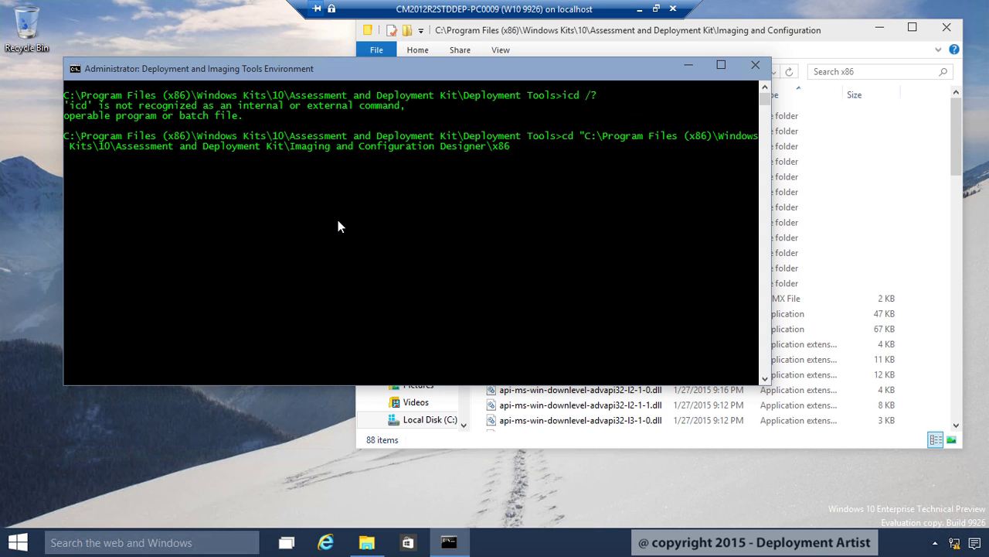
pyautogui.write('"')
pyautogui.press('Return')
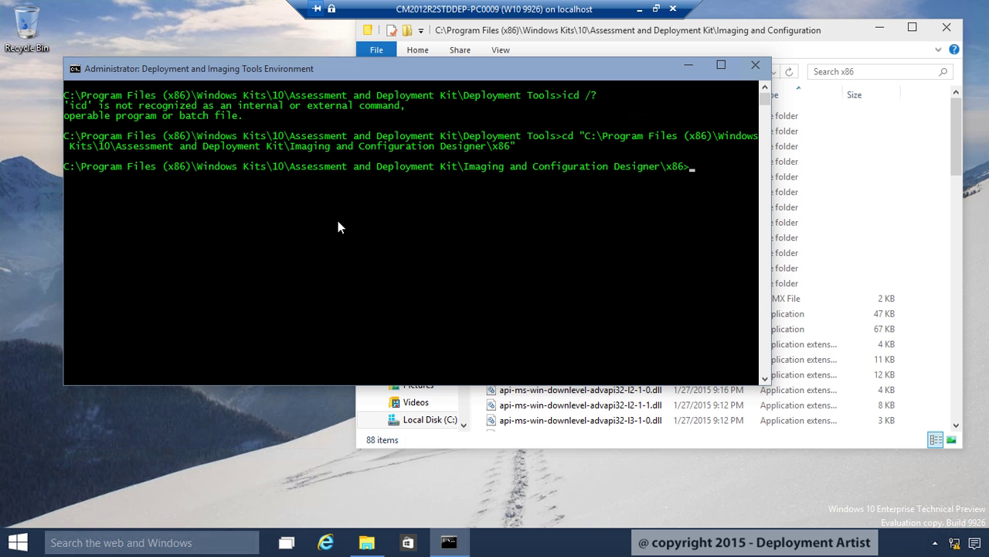
pyautogui.write('icd /?')
pyautogui.press('Return')
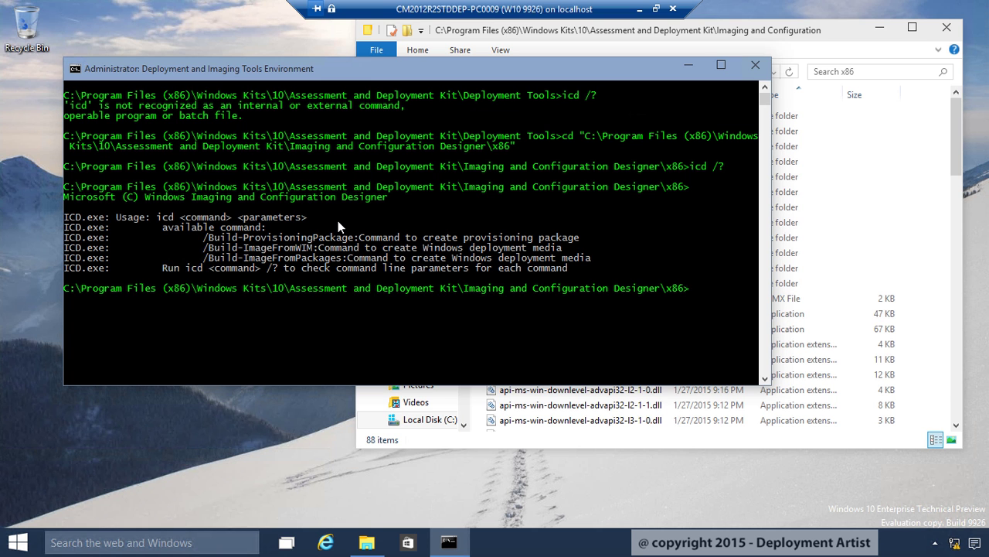
# Go up two levels into the Deployment Tools folder, list it, and open DandISetEnv.bat in Notepad
pyautogui.write('cd ..\\..')
pyautogui.press('Return')
pyautogui.write('dir')
pyautogui.press('Return')
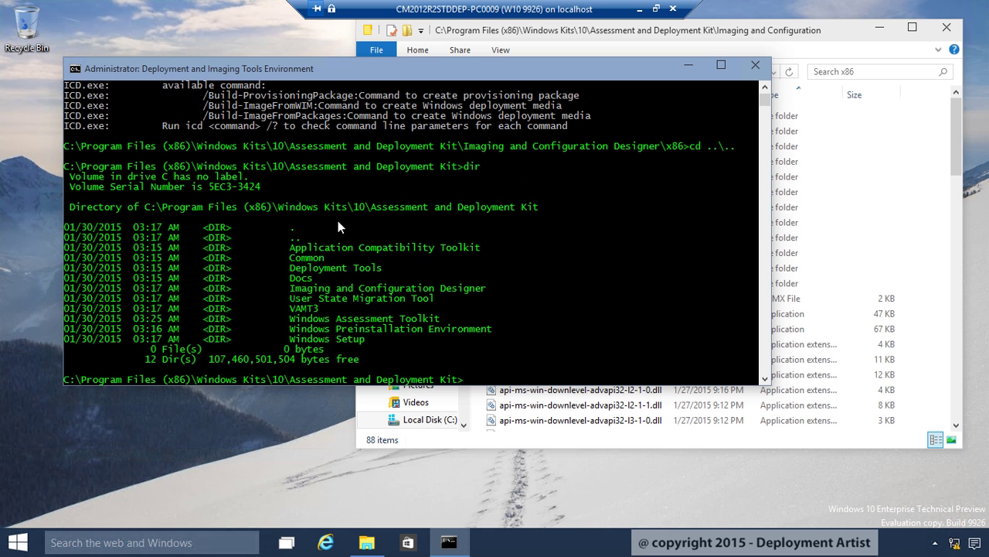
pyautogui.write('cd D')
pyautogui.press('Tab')
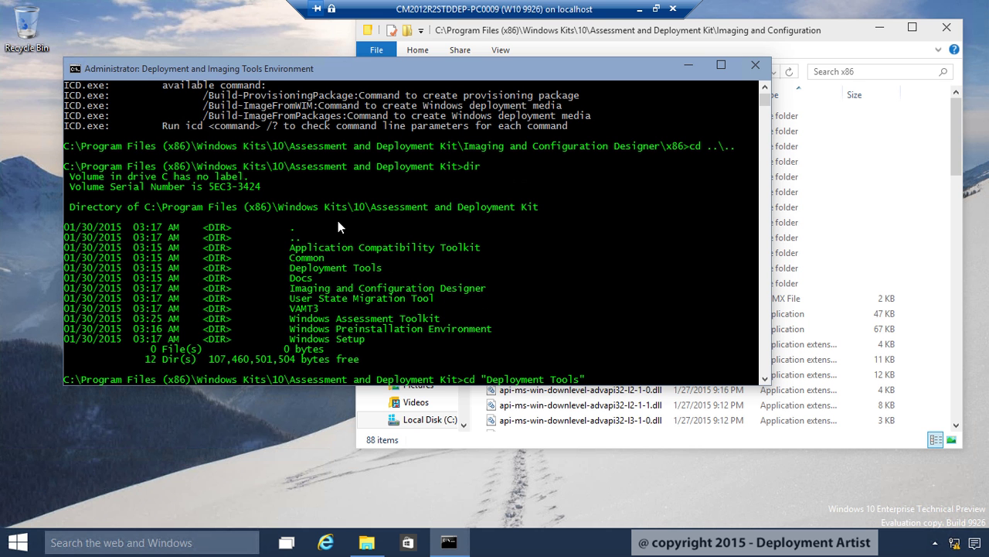
pyautogui.press('Return')
pyautogui.write('dir')
pyautogui.press('Return')
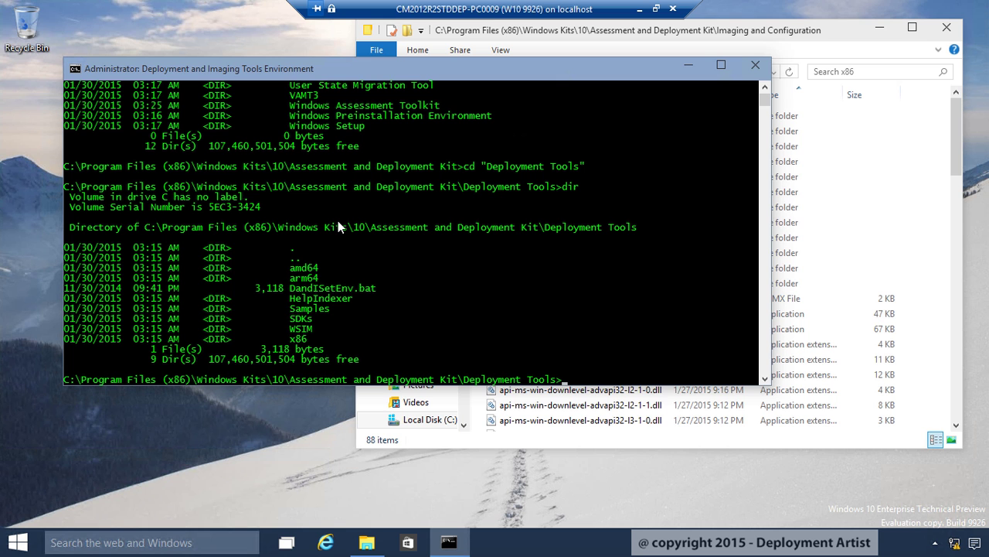
pyautogui.write('notepad DandISetEnv.bat')
pyautogui.press('Return')
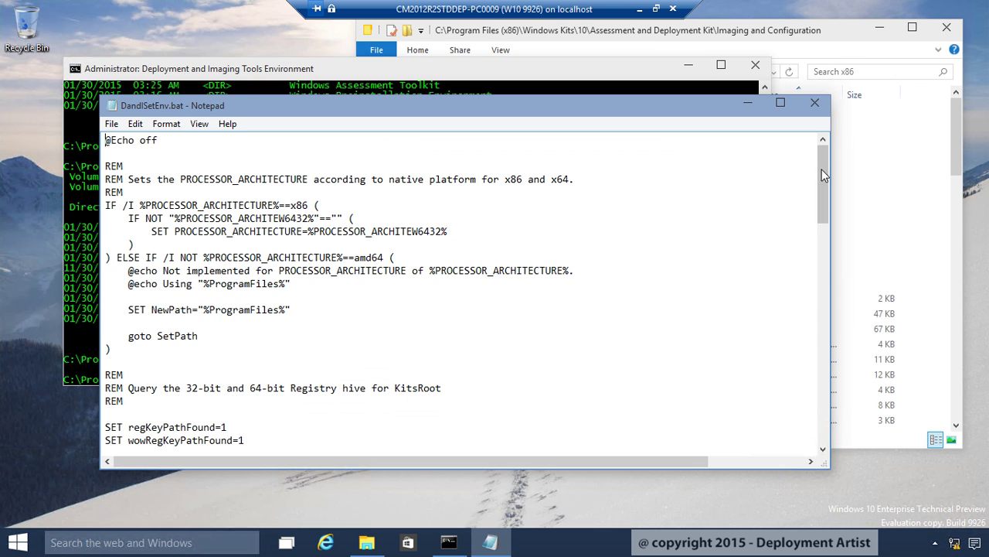
# Add a 'SET ICDroot=%KitsRoot%' line below SET WSIMRoot, followed by the pasted ICD x86 path
pyautogui.moveTo(822, 169); pyautogui.dragTo(827, 423)
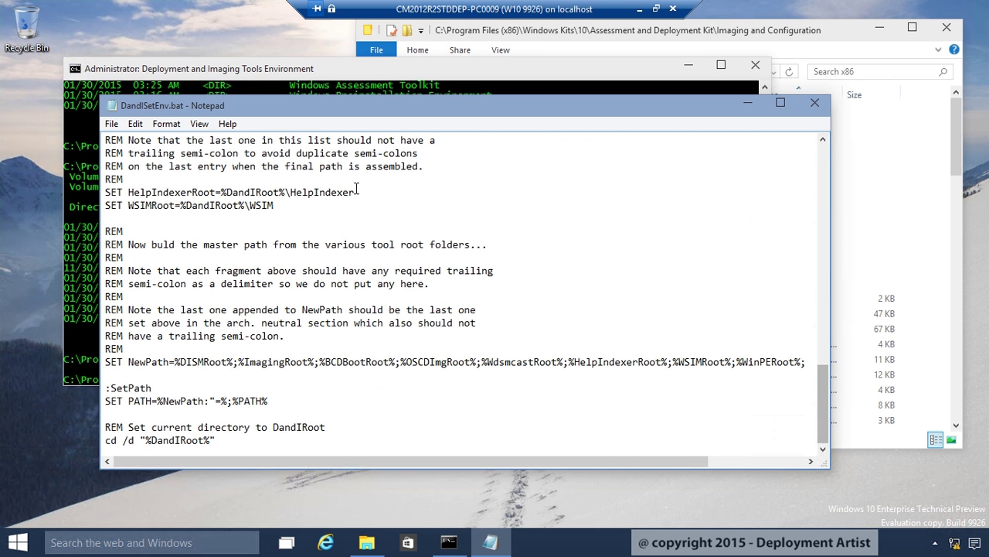
pyautogui.click(303, 203)
pyautogui.press('Return')
pyautogui.write('SET')
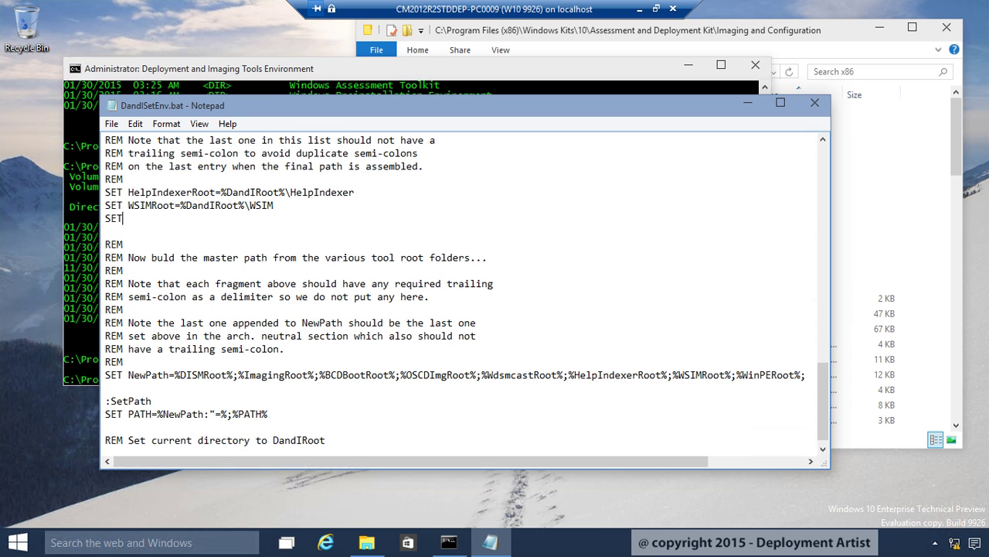
pyautogui.write(' ICDroot=%KitsRoot%')
pyautogui.click(776, 35)
pyautogui.moveTo(765, 72); pyautogui.dragTo(484, 71)
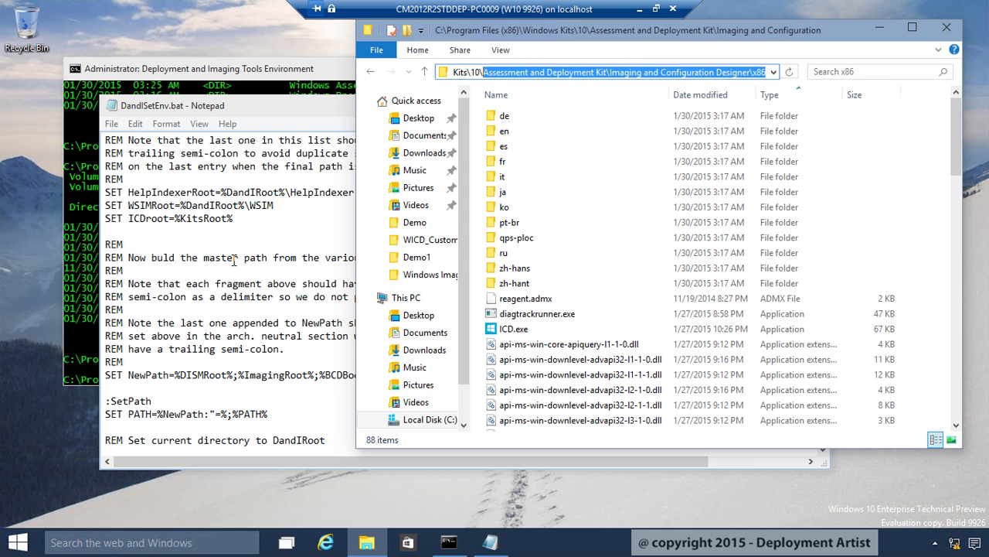
pyautogui.click(239, 219)
pyautogui.hotkey('ctrl', 'v')
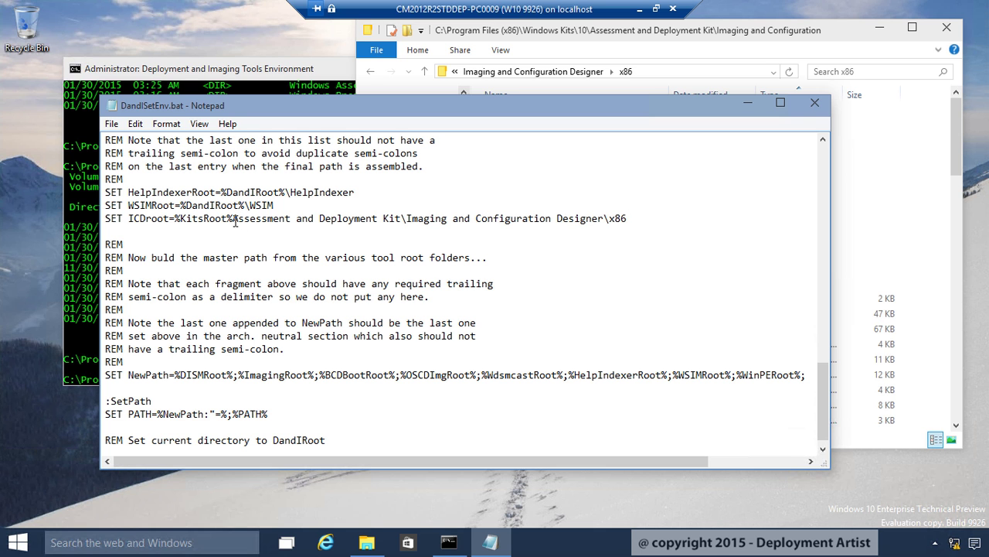
pyautogui.click(233, 218)
# Run echo %kitsroot% to confirm KitsRoot ends with a backslash before the appended path
pyautogui.click(285, 74)
pyautogui.write('echo %kitsroot%')
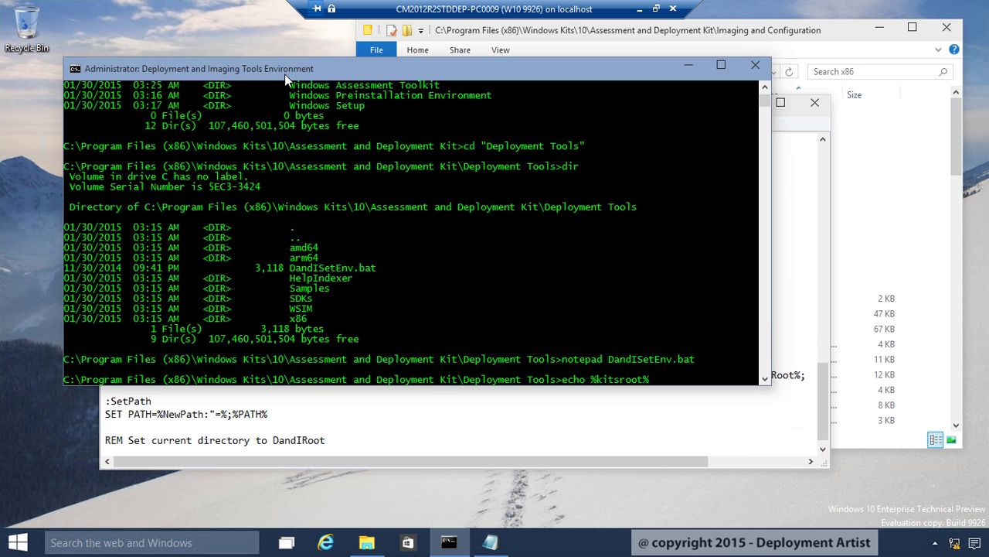
pyautogui.press('Return')
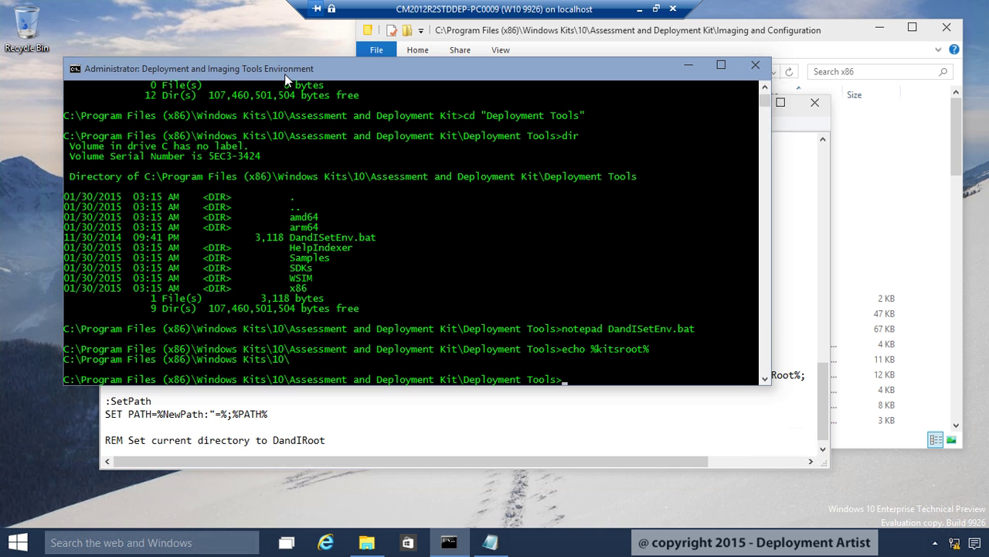
pyautogui.click(290, 361)
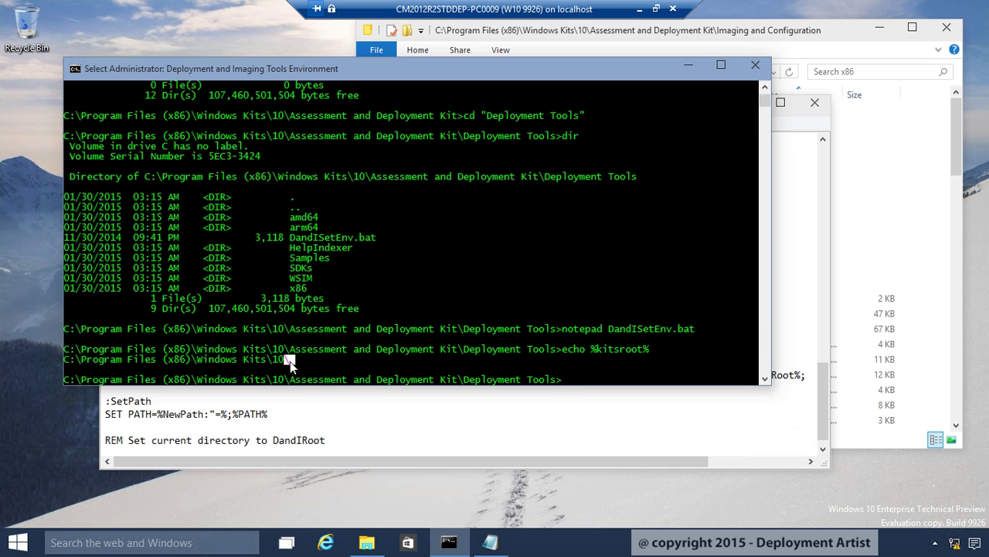
pyautogui.click(315, 396)
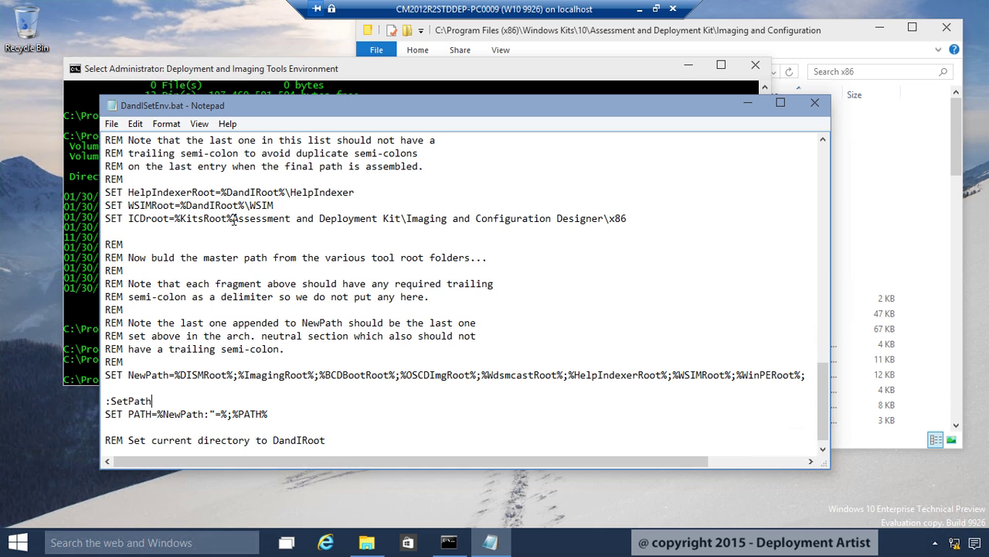
pyautogui.click(233, 218)
# Append %ICDRoot%; to the SET NewPath line and save DandISetEnv.bat on closing
pyautogui.click(314, 375)
pyautogui.press('End')
pyautogui.write('%ICDRoot%;')
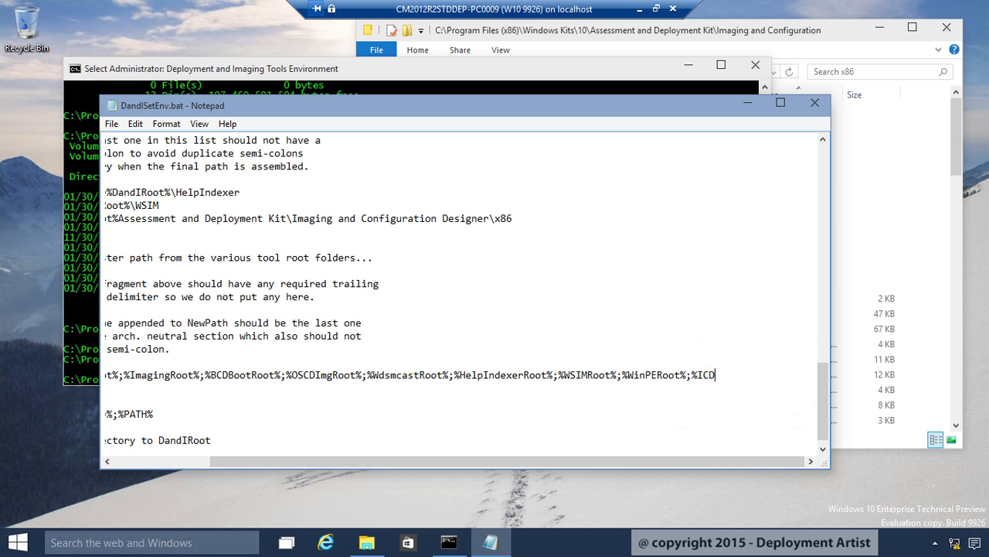
pyautogui.click(815, 102)
pyautogui.click(462, 279)
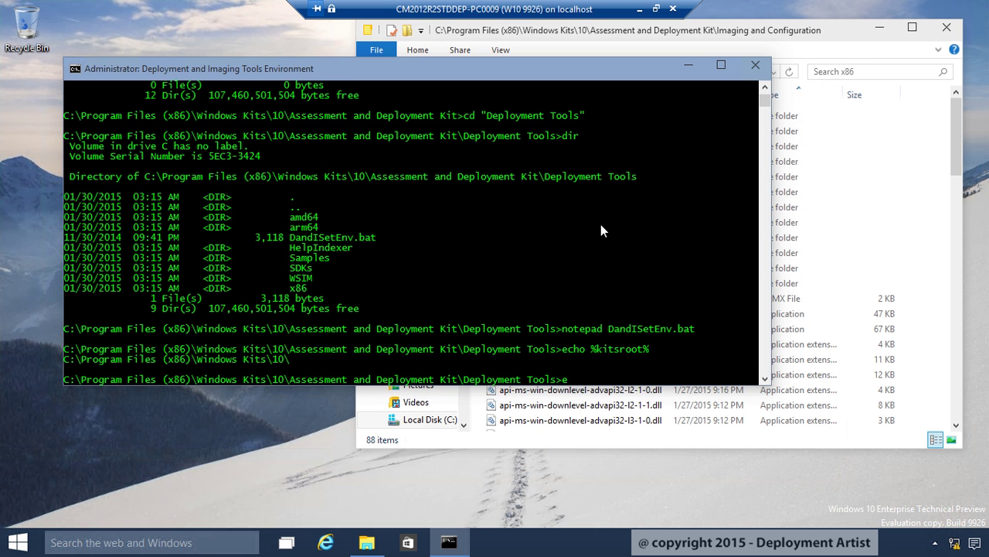
# Exit the old prompt and relaunch Deployment and Imaging Tools Environment as administrator
pyautogui.write('exit')
pyautogui.press('Return')
pyautogui.press('super')
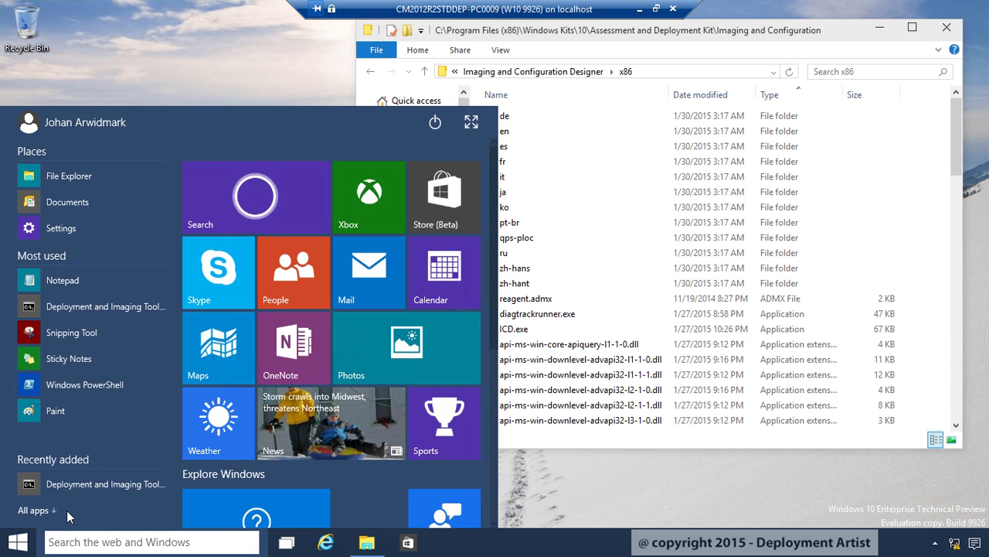
pyautogui.rightClick(84, 486)
pyautogui.click(65, 416)
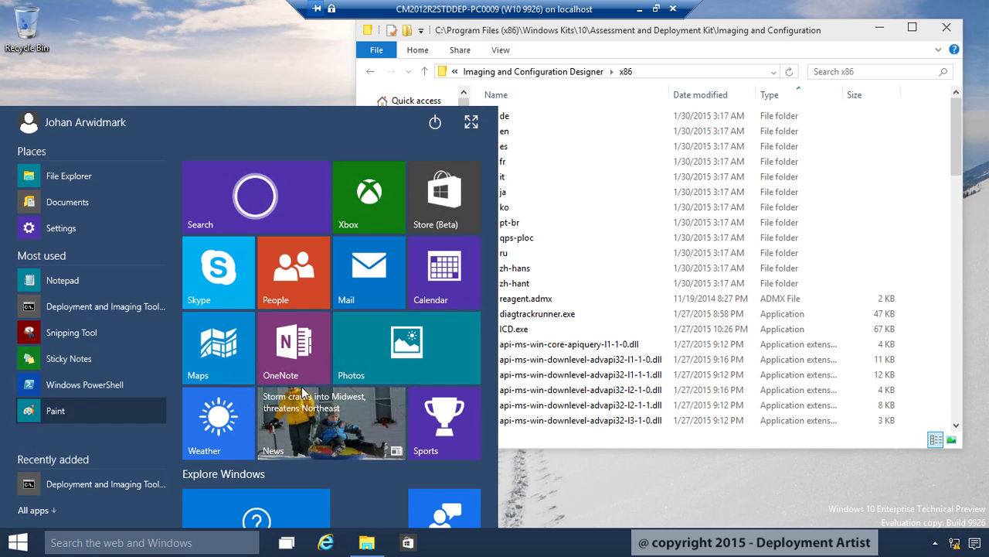
# Move to C:\, clear the console, and display icd /? usage help
pyautogui.write('cd\\')
pyautogui.press('Return')
pyautogui.write('cls')
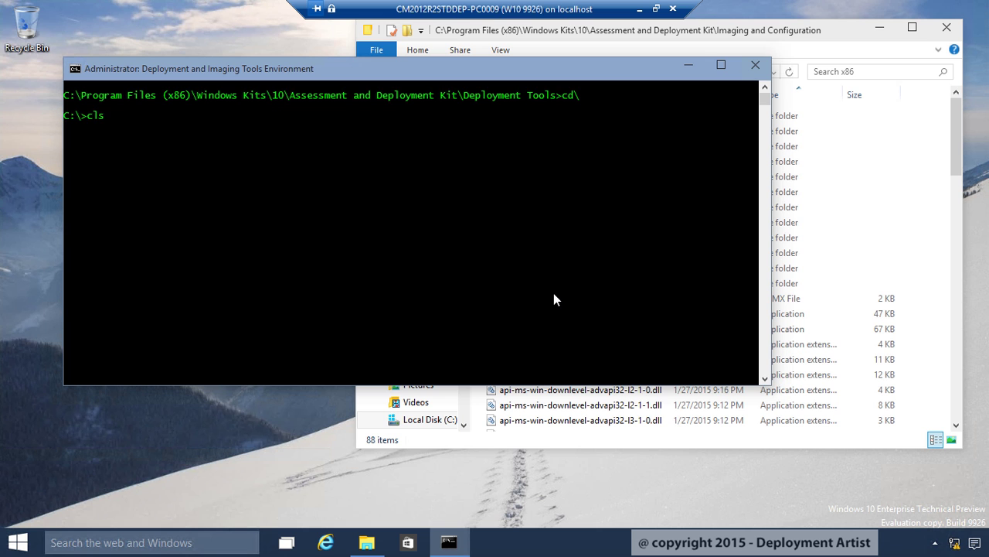
pyautogui.press('Return')
pyautogui.write('icd ')
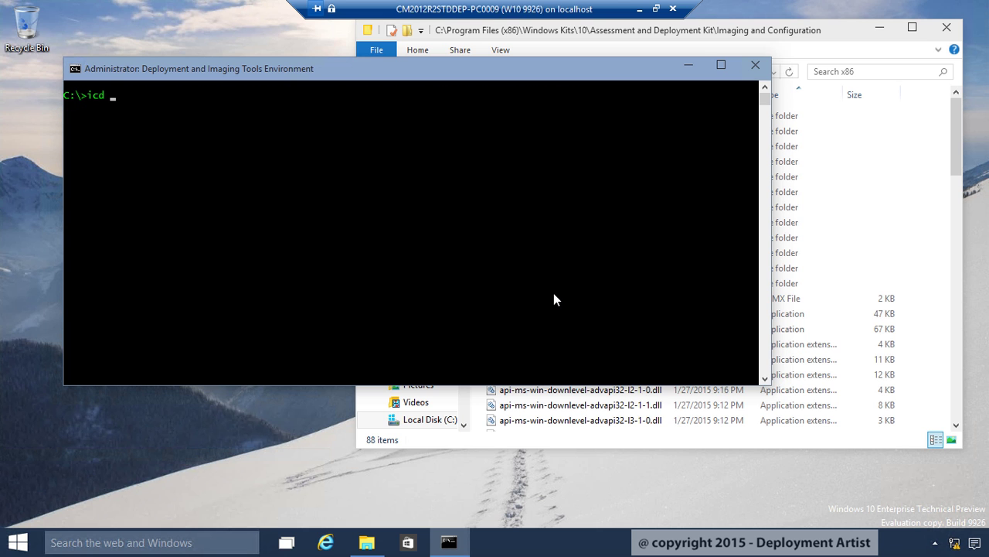
pyautogui.write('/?')
pyautogui.press('Return')
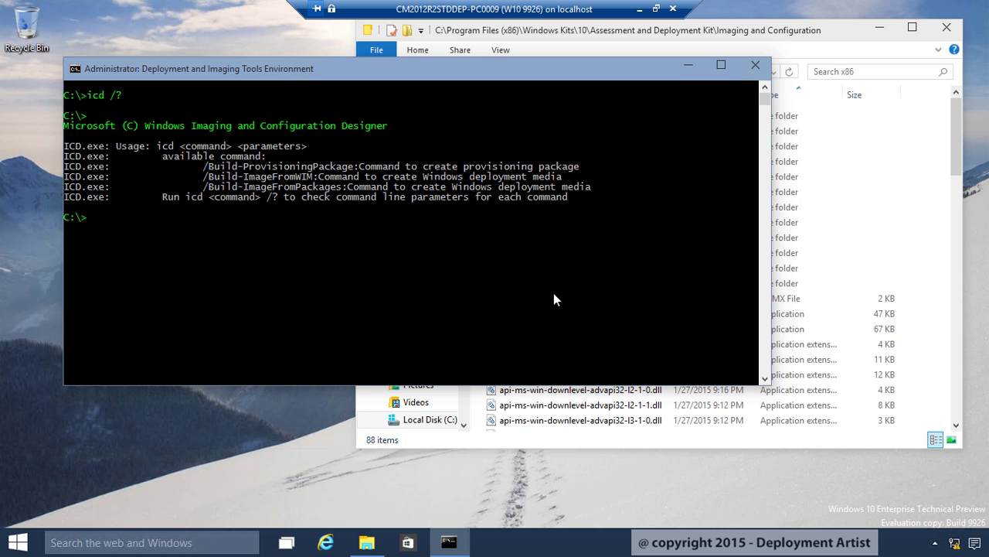
# Browse File Explorer to C:\Demo\WICD_CustomizationXML
pyautogui.hotkey('alt', 'Tab')
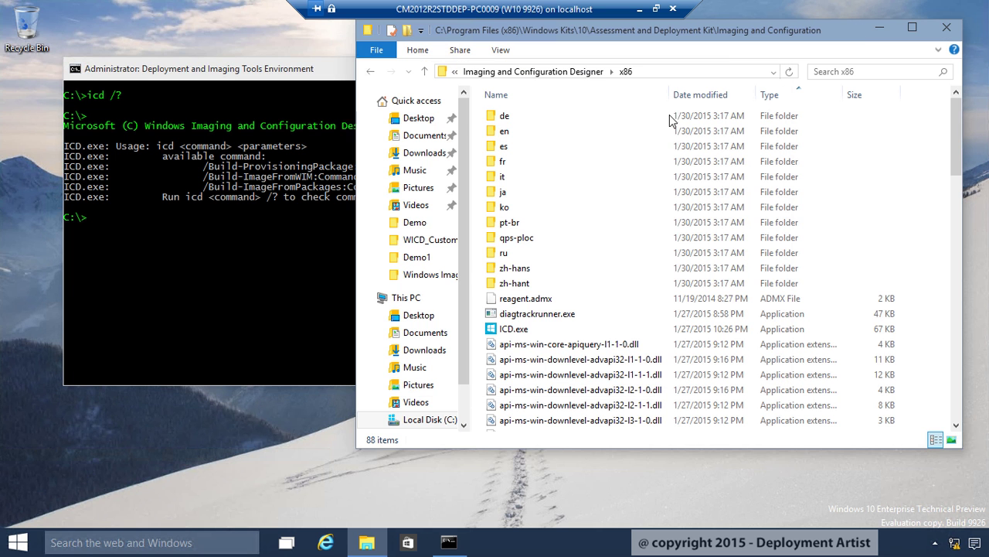
pyautogui.click(432, 224)
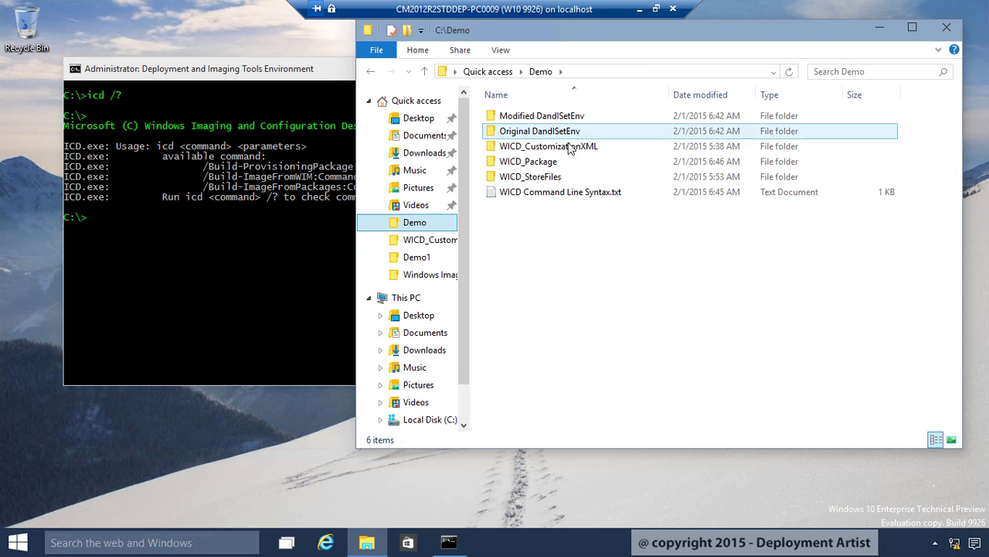
pyautogui.doubleClick(570, 147)
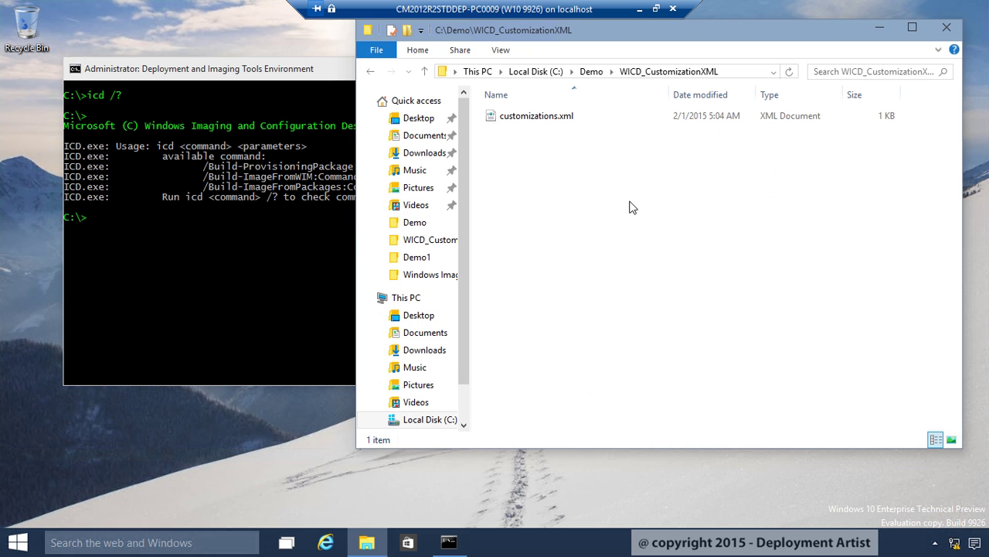
# Open customizations.xml in Notepad, review its Settings block, and close it
pyautogui.click(536, 119)
pyautogui.rightClick(537, 120)
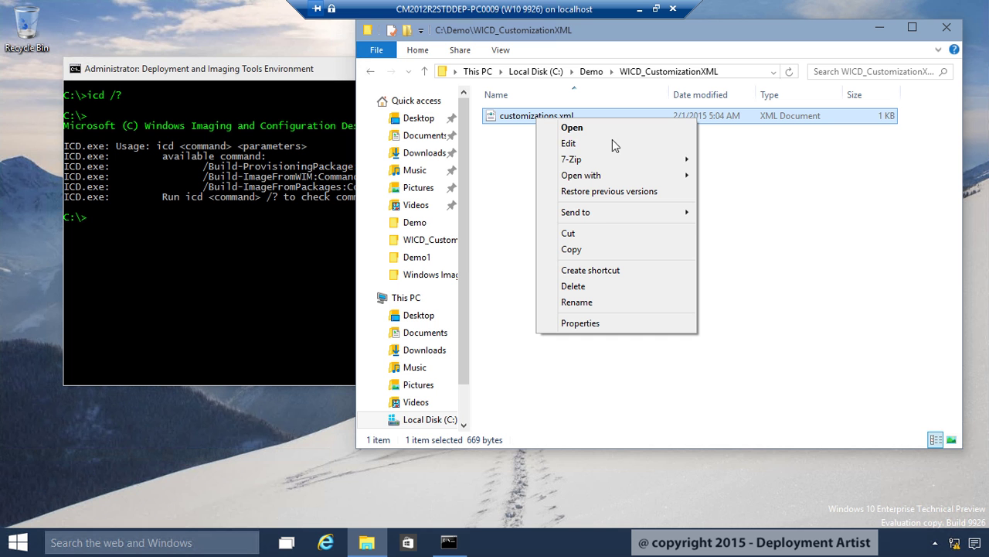
pyautogui.moveTo(640, 179)
pyautogui.click(730, 191)
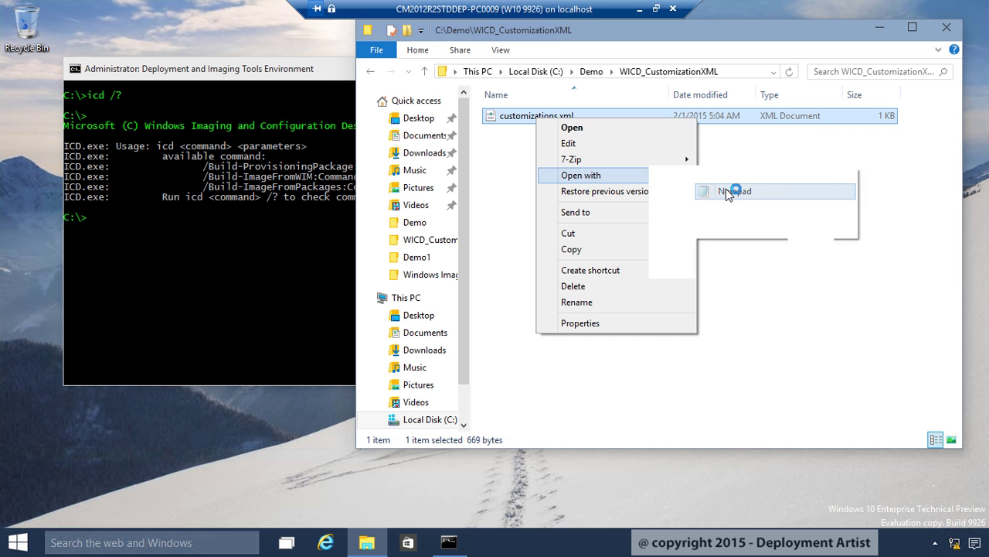
pyautogui.moveTo(122, 258); pyautogui.dragTo(182, 364)
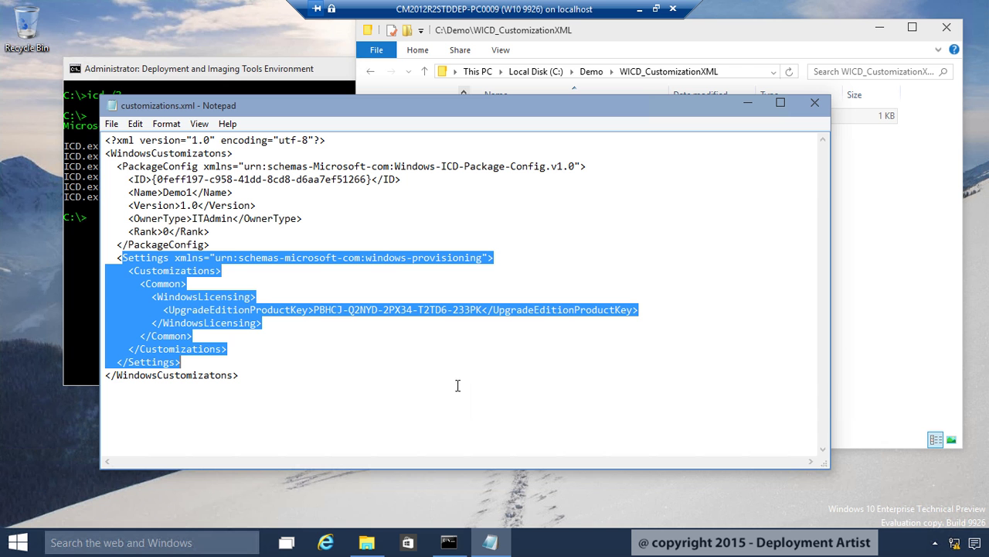
pyautogui.click(814, 102)
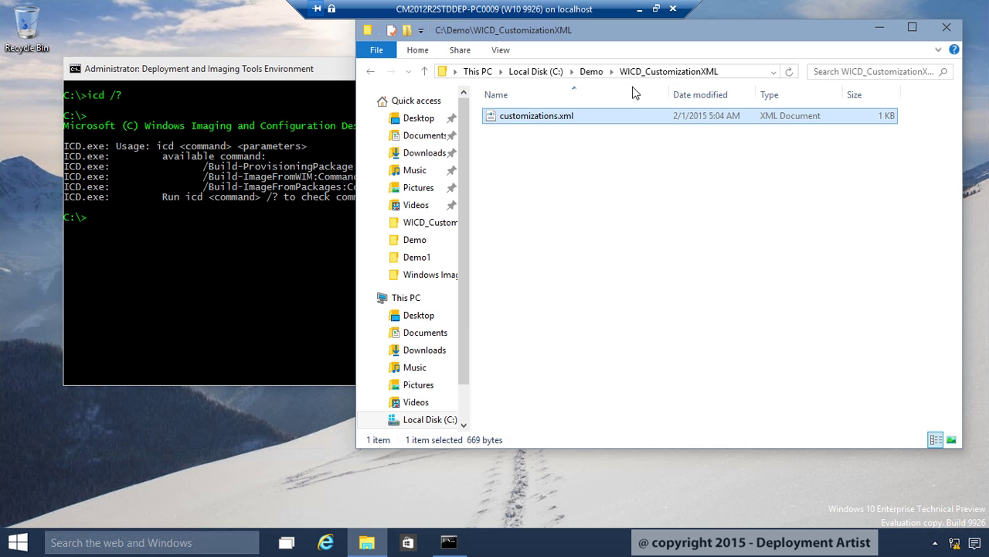
# Open C:\Demo\WICD_StoreFiles and select Microsoft-Common-Provisioning.dat
pyautogui.click(591, 71)
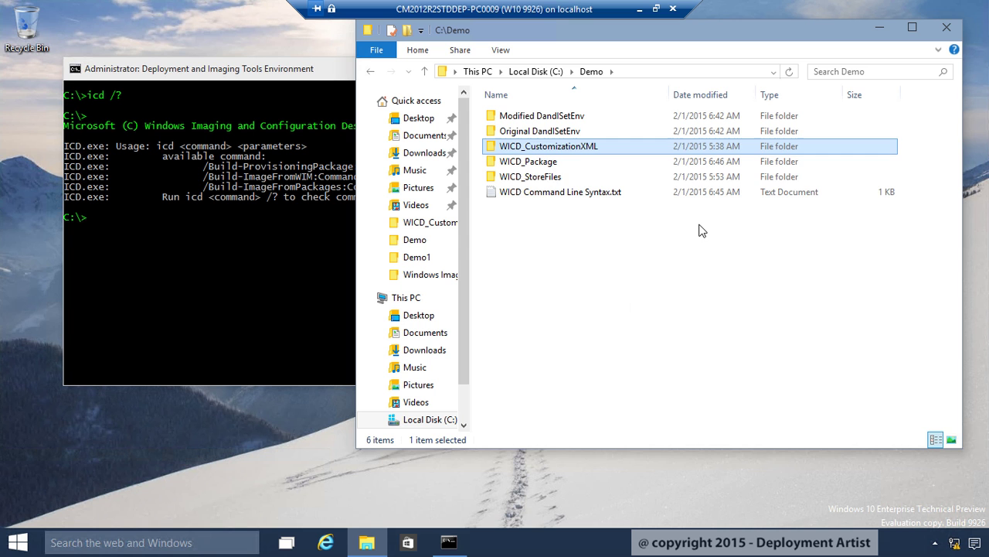
pyautogui.doubleClick(545, 177)
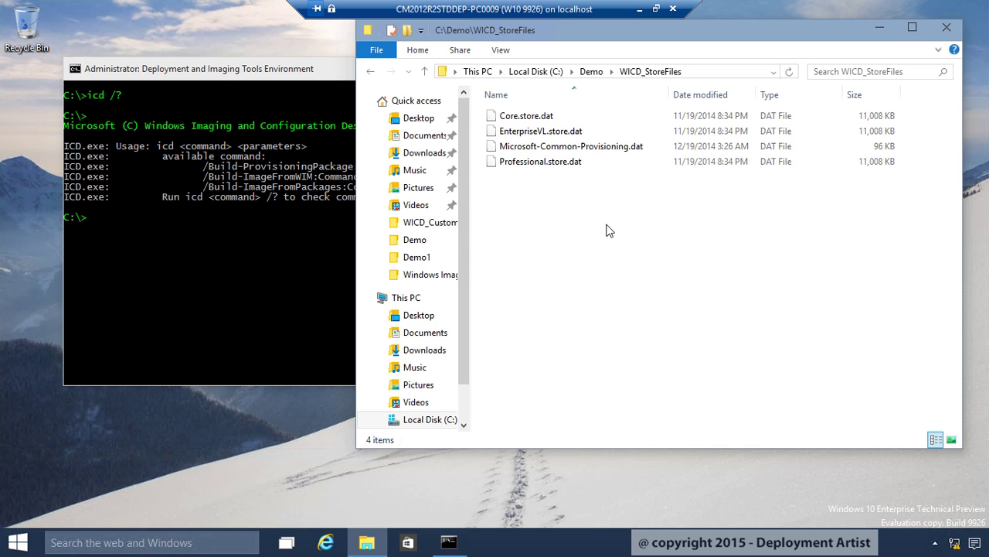
pyautogui.click(600, 146)
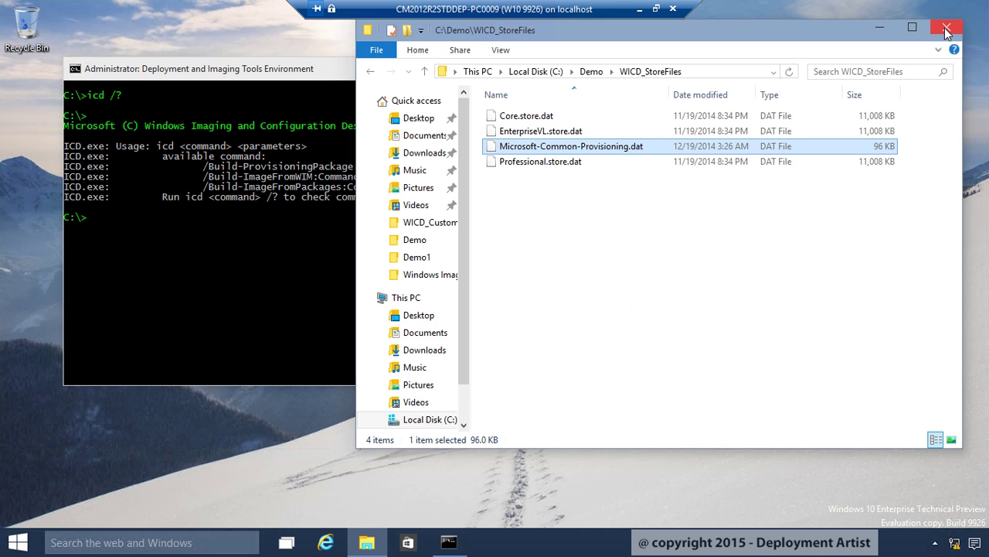
# Begin icd /Build-ProvisioningPackage with /CustomizationXML:C:\Demo\WICD_CustomizationXML\customizations.xml
pyautogui.click(879, 30)
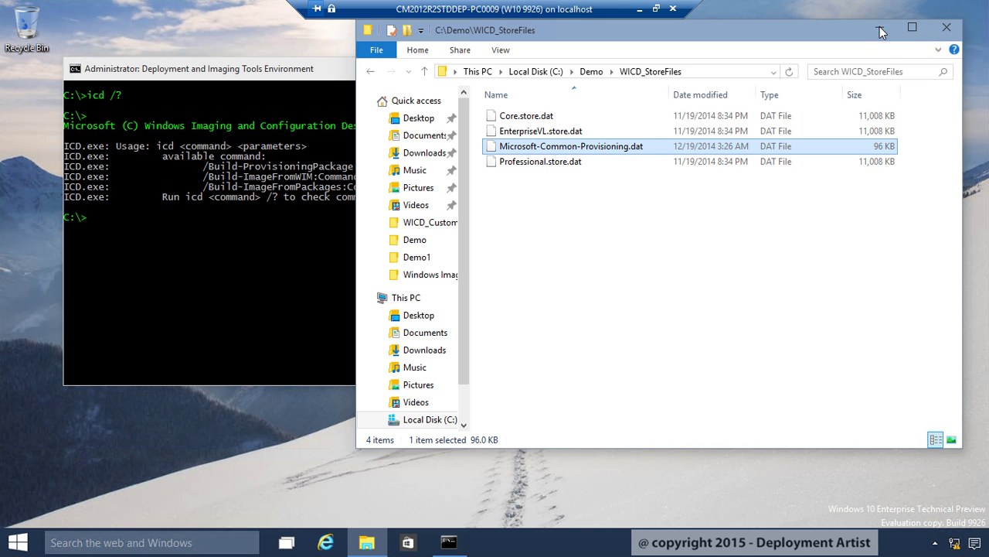
pyautogui.write('icd')
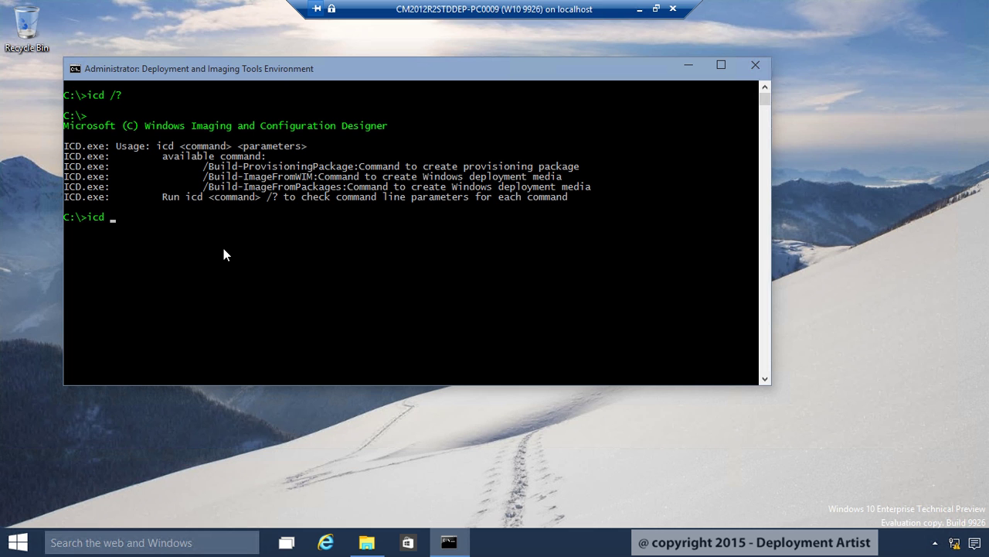
pyautogui.write(' /Build-ProvisioningPackage /')
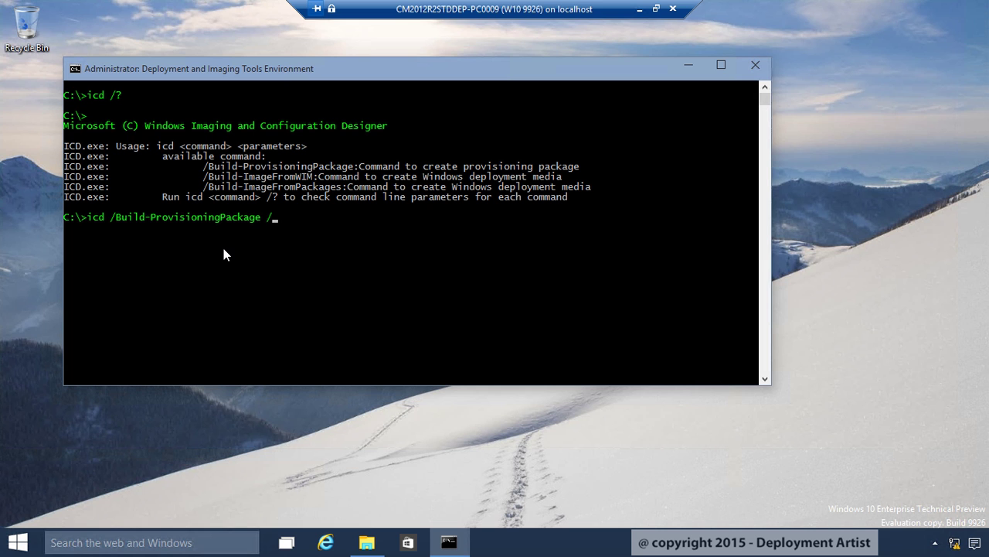
pyautogui.write('CustomizationXML: C:\\Demo\\')
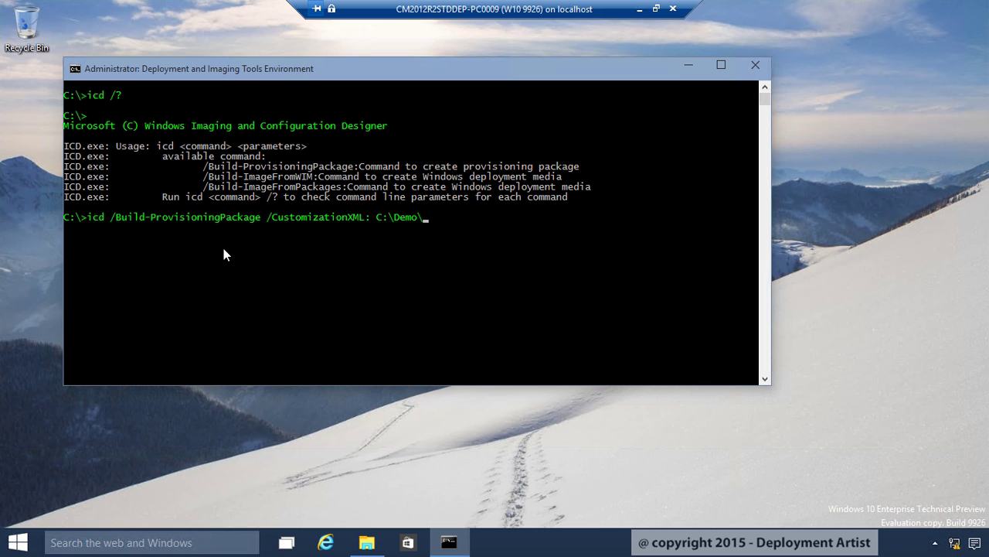
pyautogui.press('Tab')
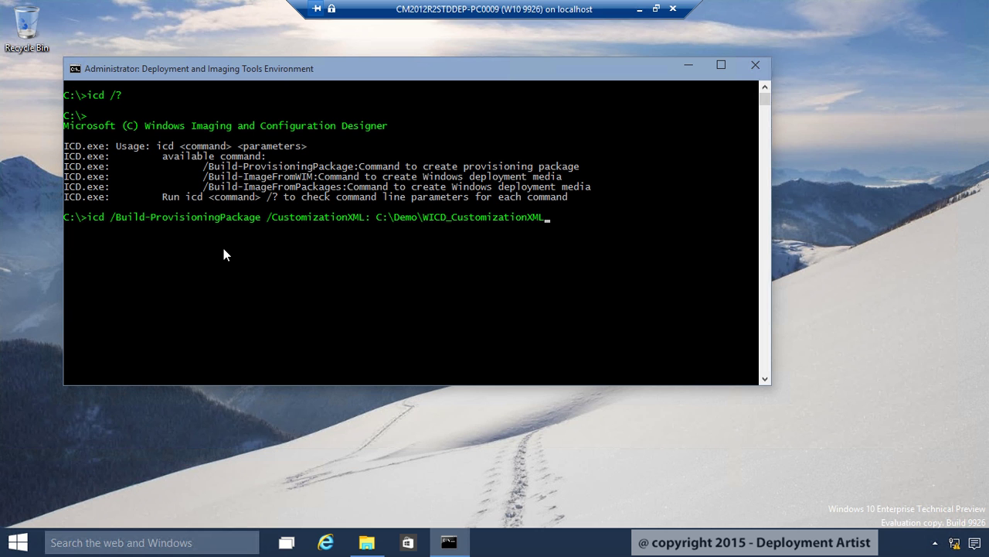
pyautogui.write('\\')
pyautogui.press('Tab')
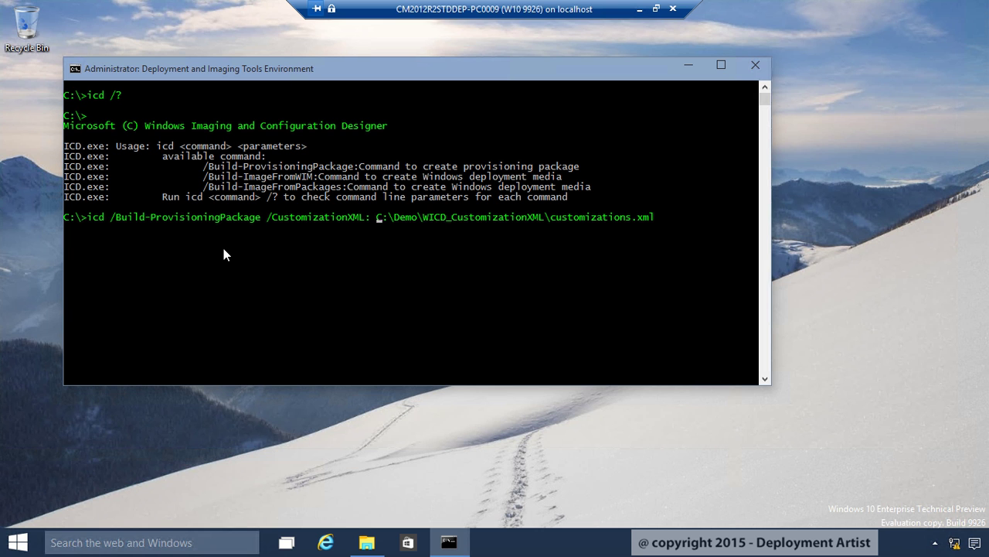
pyautogui.hotkey('ctrl', 'Left')
pyautogui.press('BackSpace')
pyautogui.press('End')
# Add /PackagePath:C:\Demo\WICD_Package\ChangeEditition.ppkg and /StoreFile:C:\Demo\WICD_StoreFiles\Microsoft-Common-Provisioning.dat, then run the build
pyautogui.write('/PackagePath:')
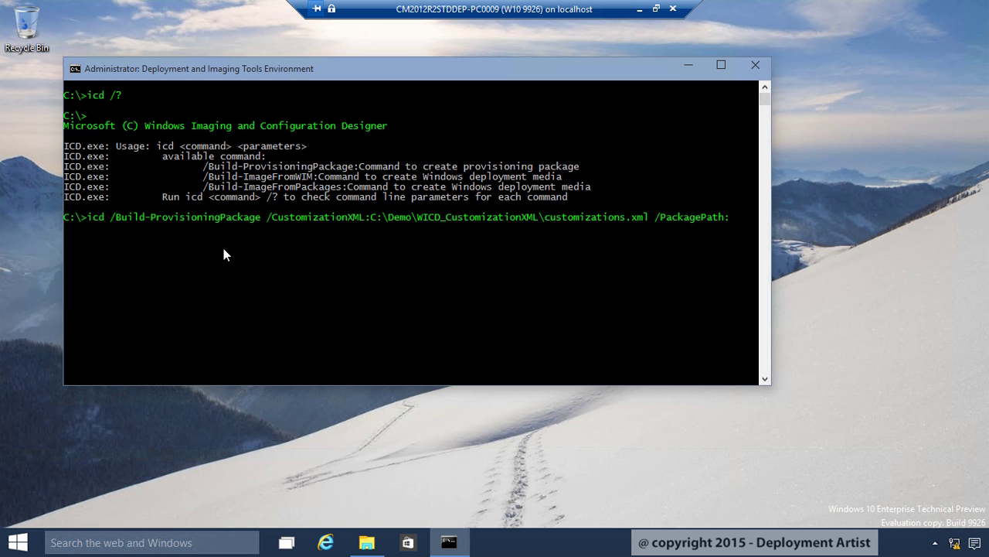
pyautogui.write(' C:\\Demo\\WICD_Package\\')
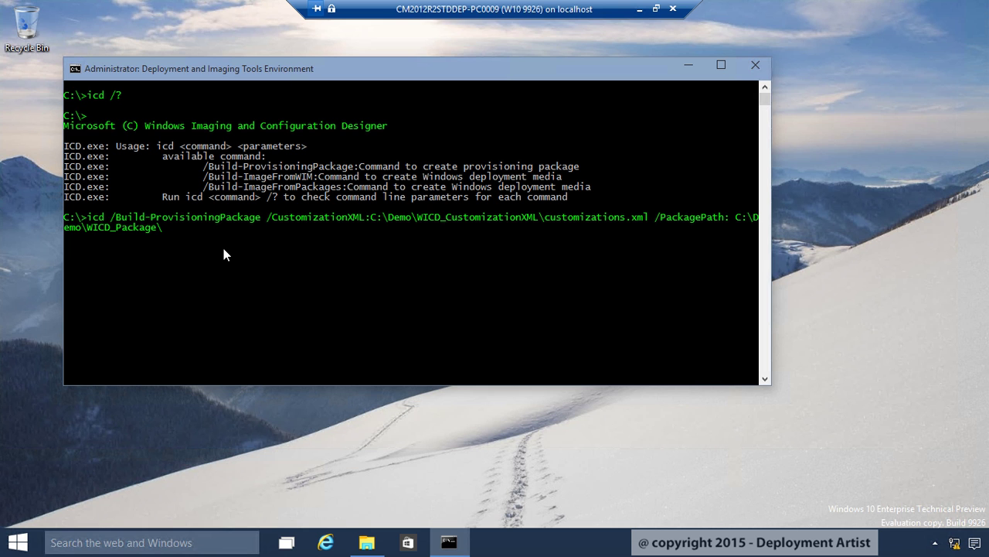
pyautogui.write('ChangeEditition.ppkg')
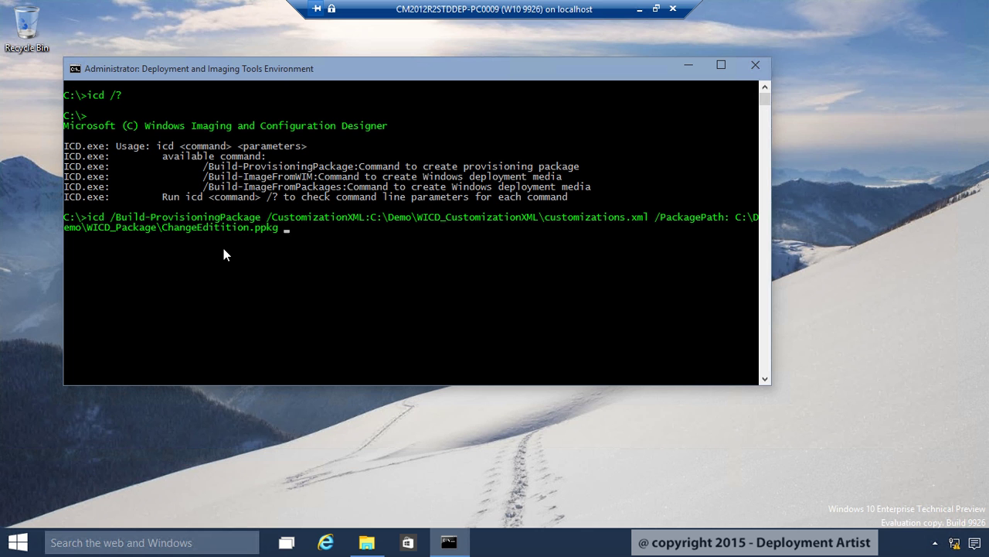
pyautogui.hotkey('ctrl', 'Left')
pyautogui.press('BackSpace')
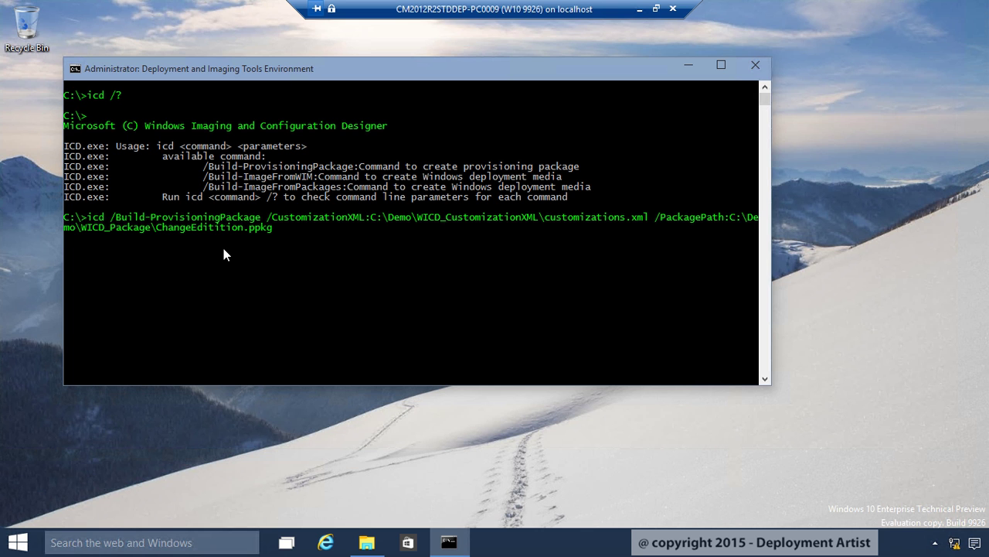
pyautogui.press('End')
pyautogui.write('/StoreFile: C:\\Demo\\WICD_StoreFiles\\Microsoft-Common-Provisioning.dat')
pyautogui.hotkey('ctrl', 'Left')
pyautogui.press('BackSpace')
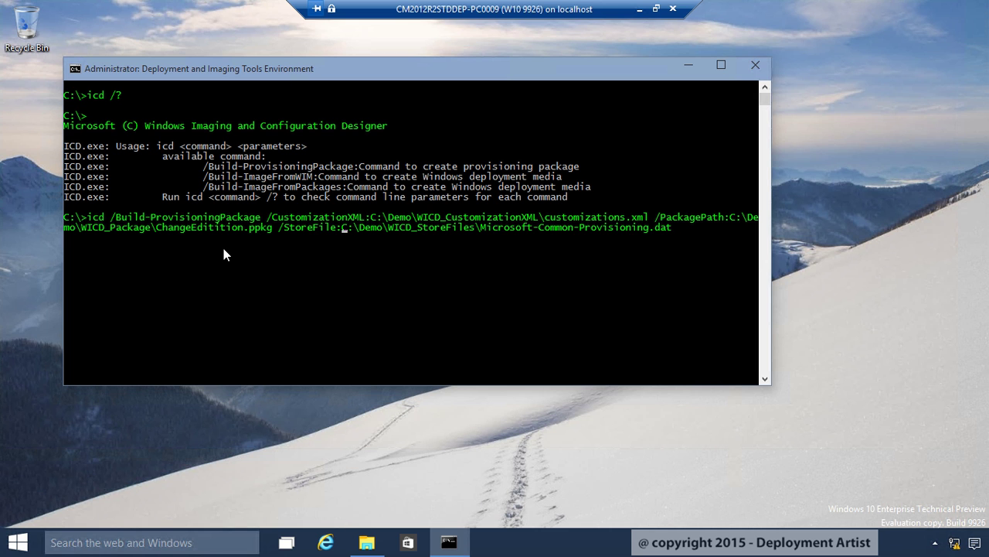
pyautogui.press('End')
pyautogui.press('Return')
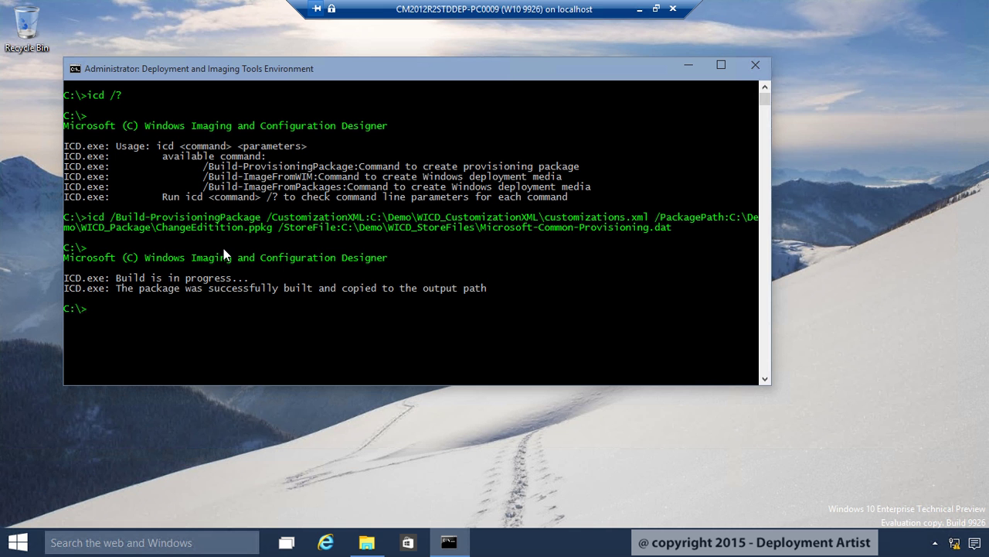
# Open C:\Demo\WICD_Package holding ChangeEditition.ppkg
pyautogui.click(366, 542)
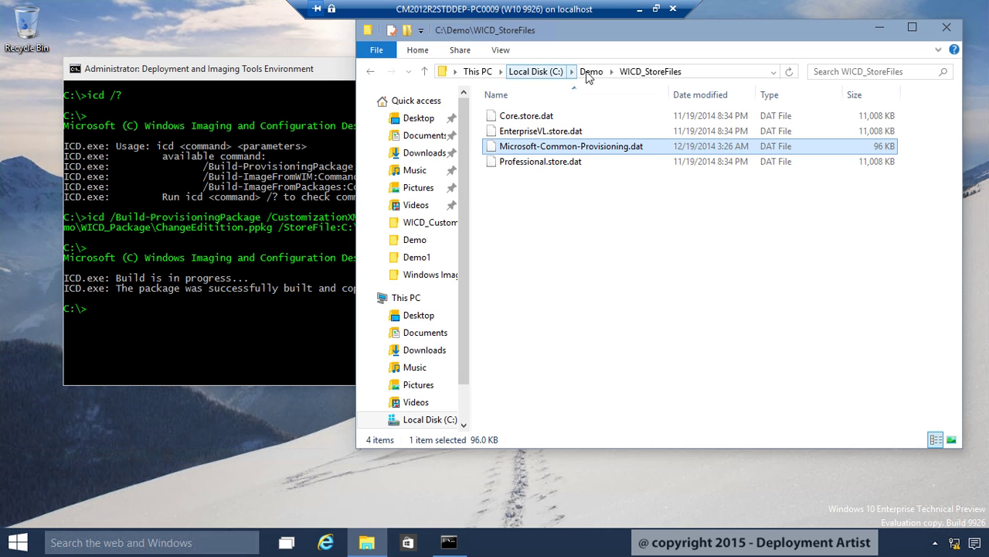
pyautogui.click(591, 71)
pyautogui.click(546, 166)
pyautogui.doubleClick(546, 165)
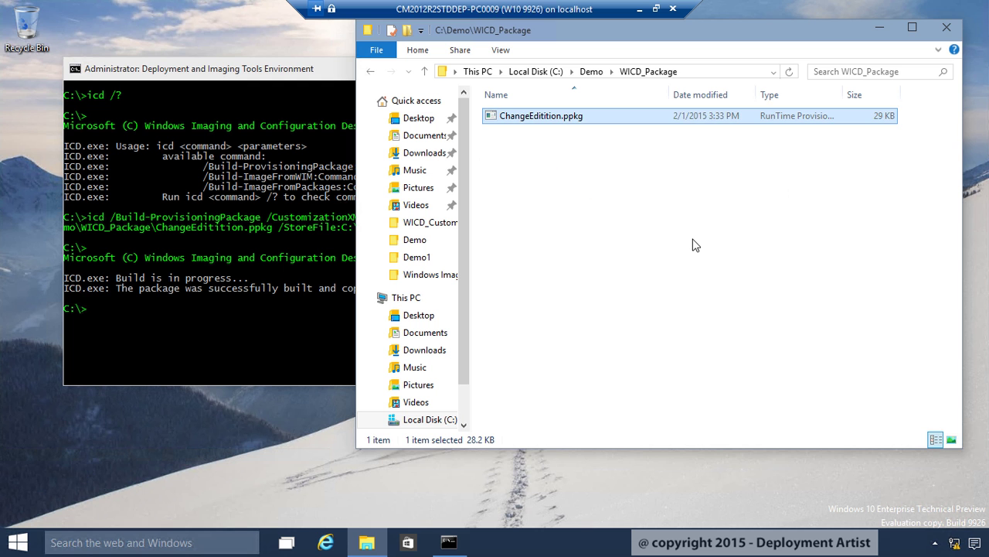
# Paste ChangeEditition.ppkg into the WICD folder on the \\mdt01\Demo share
pyautogui.press('super+r')
pyautogui.write('\\mdt01\\Demo')
pyautogui.press('Return')
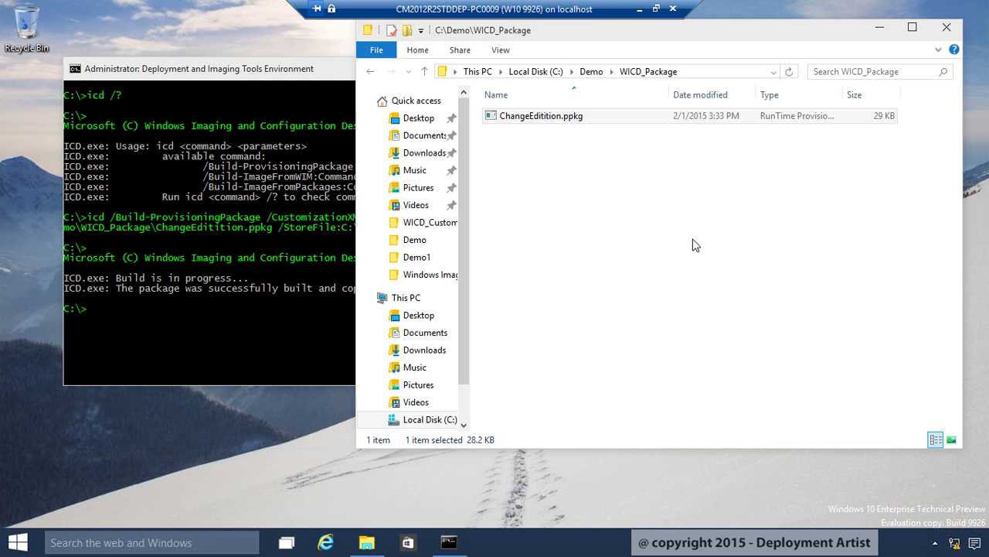
pyautogui.doubleClick(532, 287)
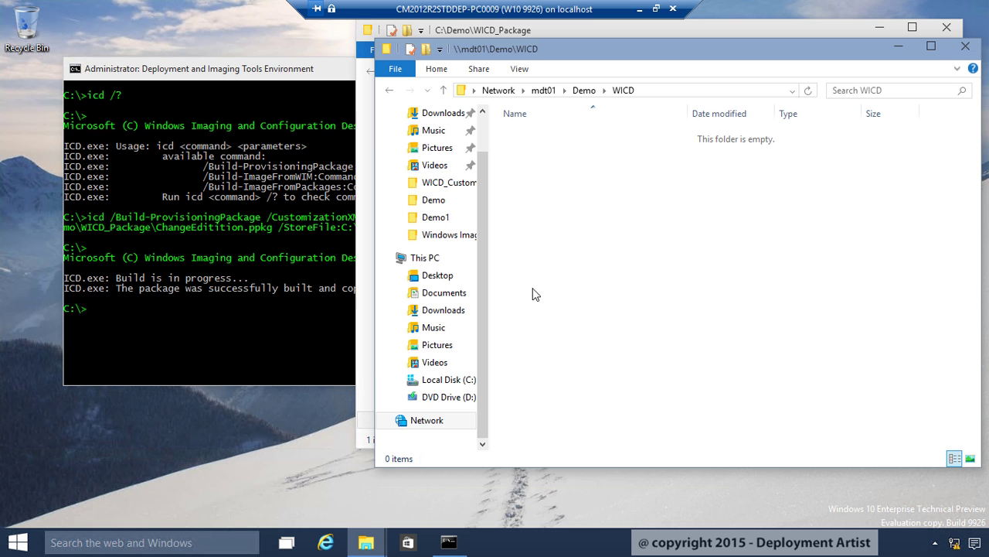
pyautogui.rightClick(569, 163)
pyautogui.click(603, 262)
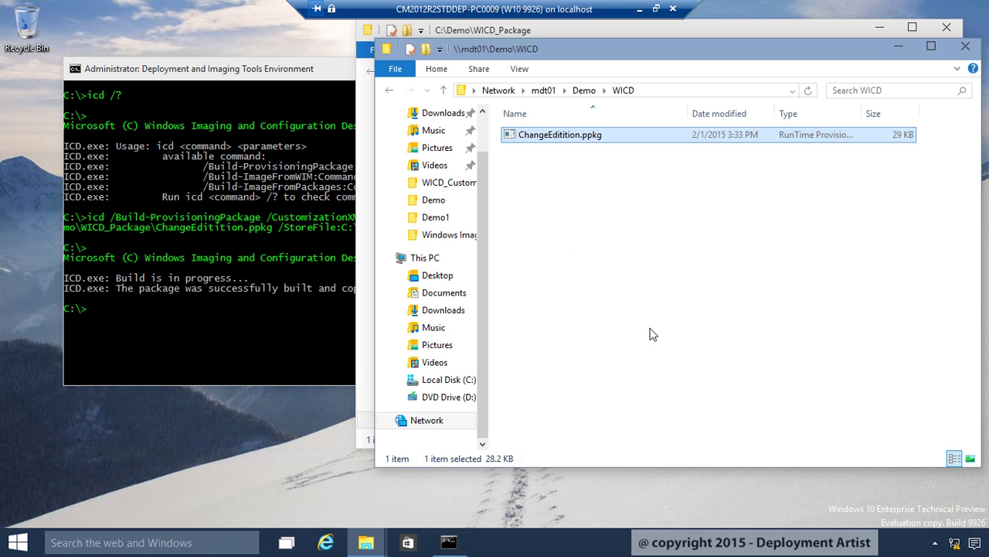
# Switch to VM PC0010 and show its System page reporting Windows 10 Pro
pyautogui.click(640, 9)
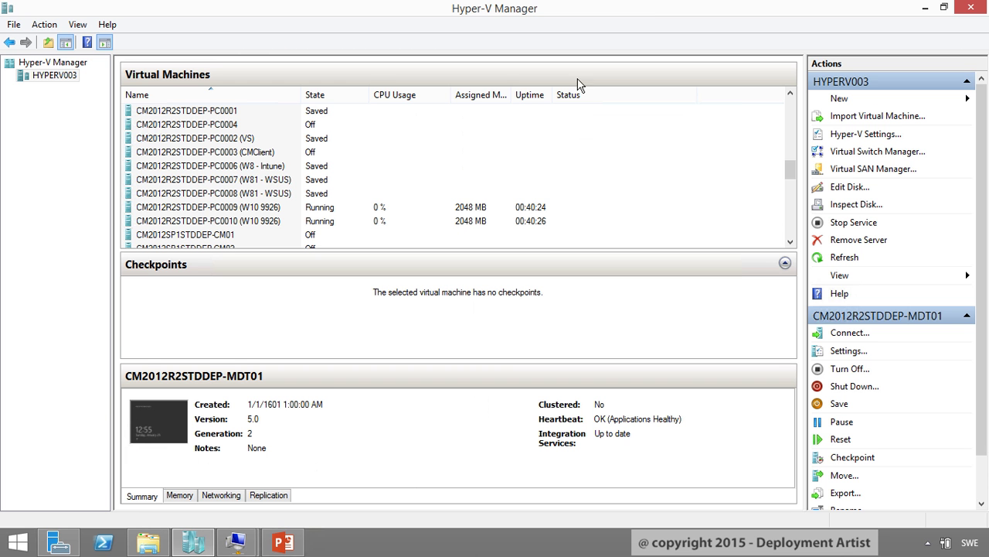
pyautogui.moveTo(235, 542)
pyautogui.click(332, 480)
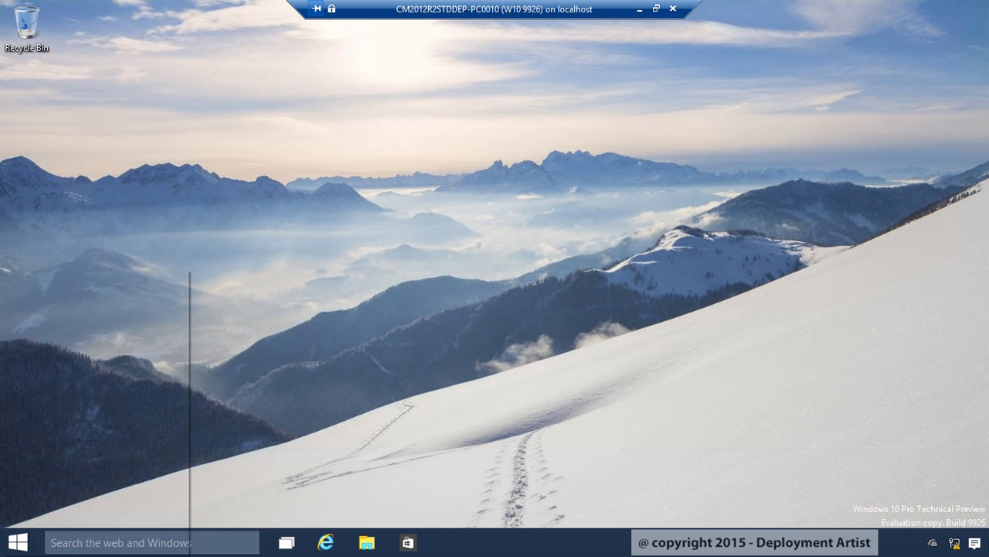
pyautogui.click(94, 327)
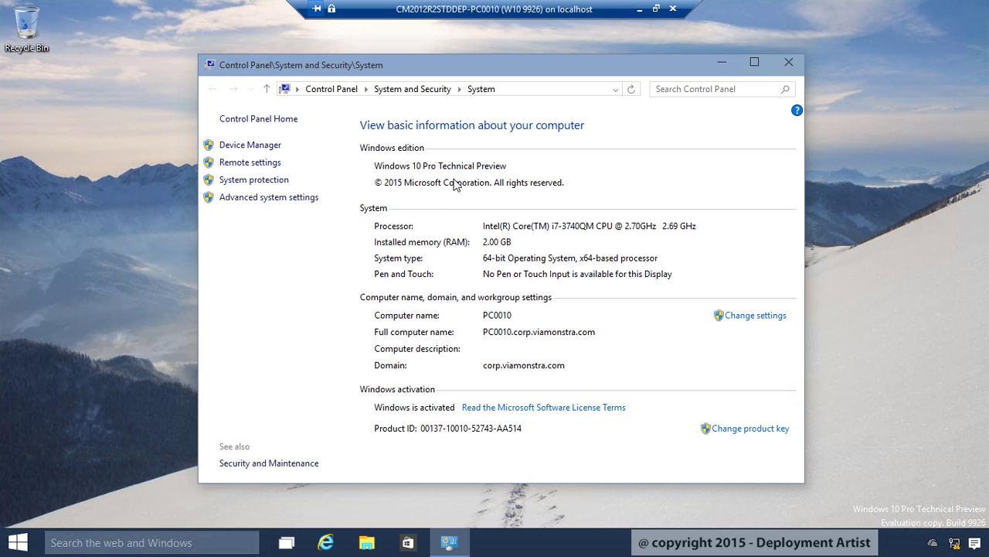
# Run ChangeEditition.ppkg from \\mdt01\demo\WICD on PC0010, approving the UAC and Allow prompts
pyautogui.click(791, 63)
pyautogui.press('super+r')
pyautogui.write('\\\\mdt01\\demo')
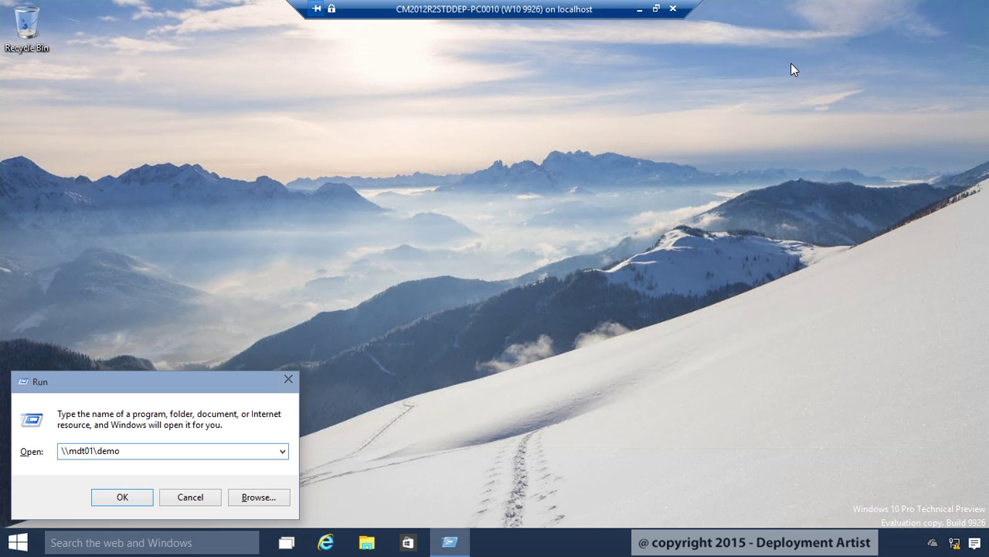
pyautogui.press('Return')
pyautogui.doubleClick(360, 307)
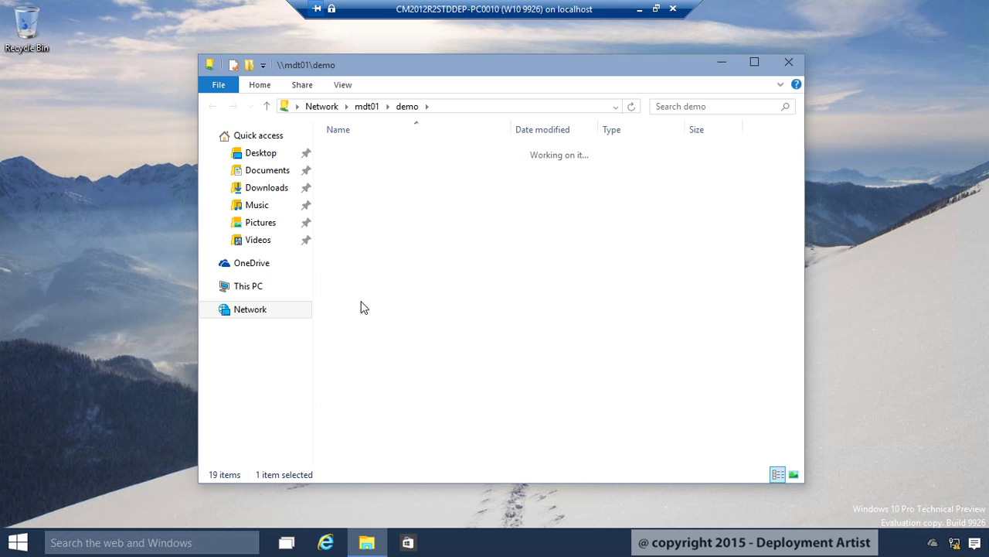
pyautogui.doubleClick(394, 155)
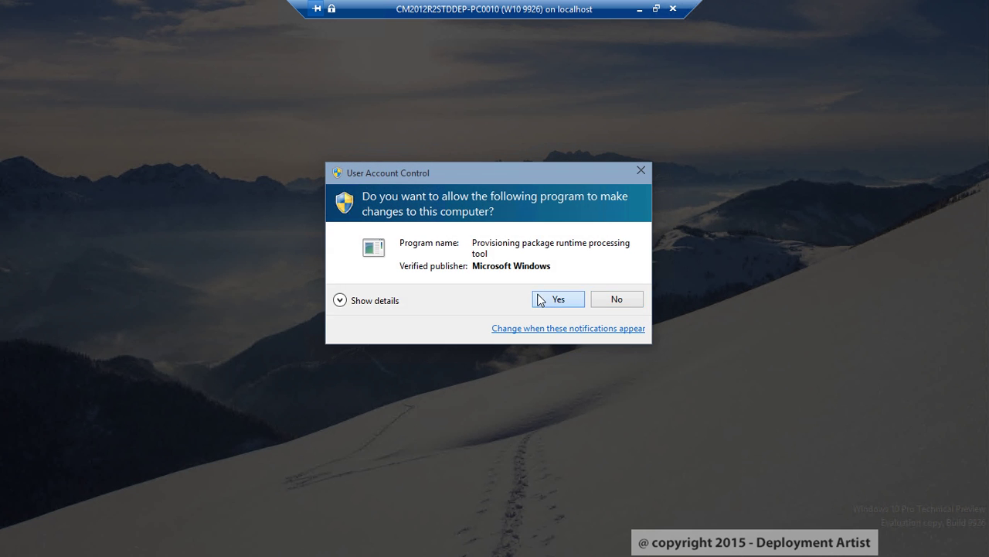
pyautogui.click(539, 300)
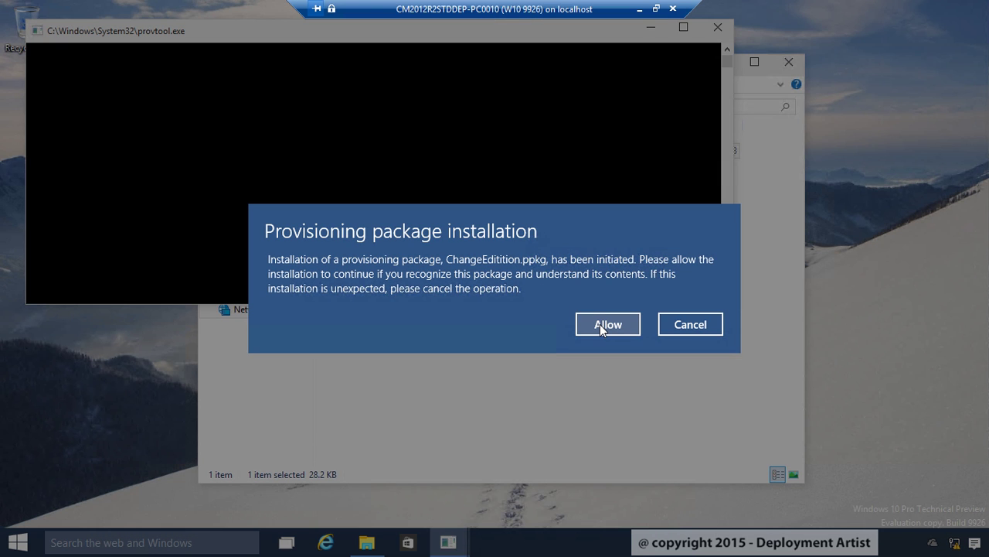
pyautogui.click(600, 324)
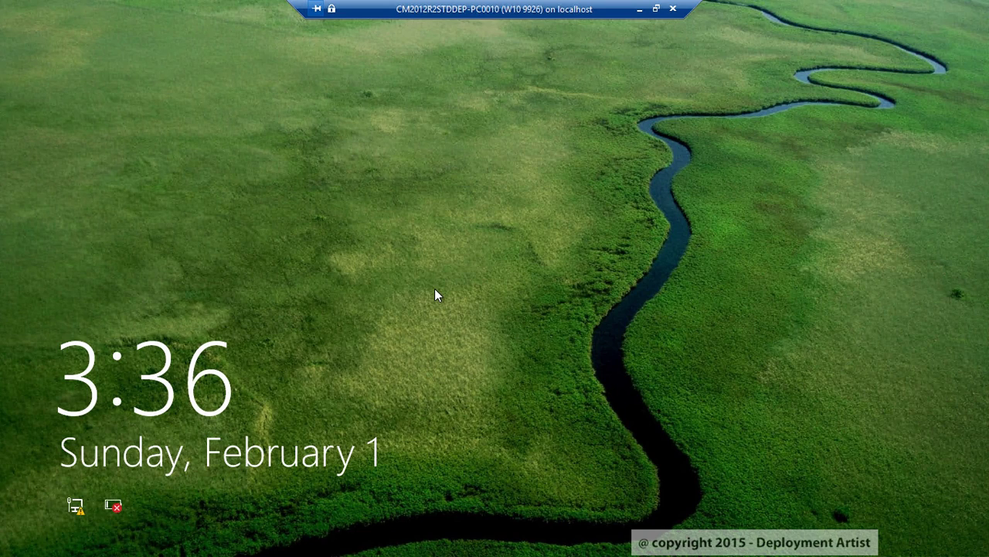
# Sign in with the account password and verify System shows Windows 10 Enterprise Technical Preview
pyautogui.click(435, 294)
pyautogui.write('P@ssw0rd')
pyautogui.press('Return')
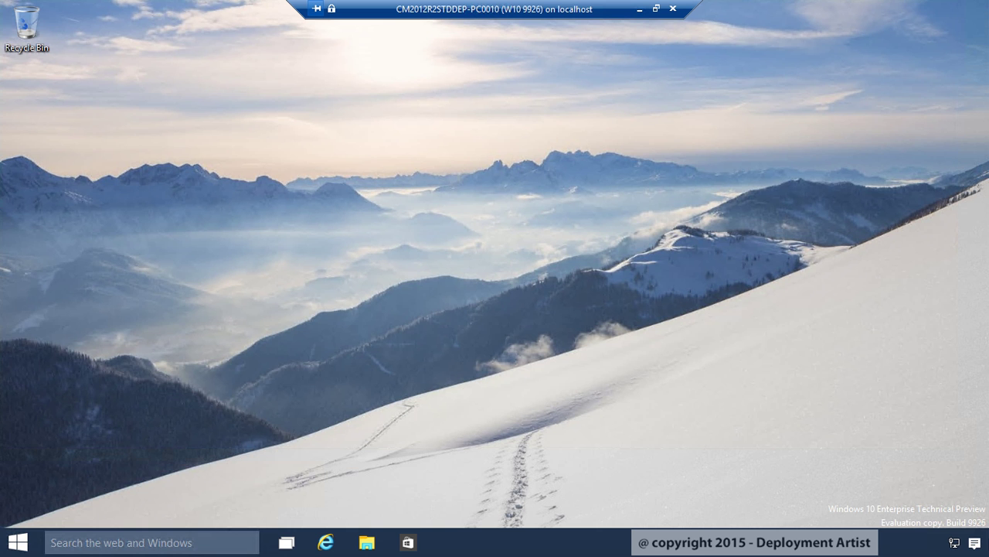
pyautogui.press('super+x')
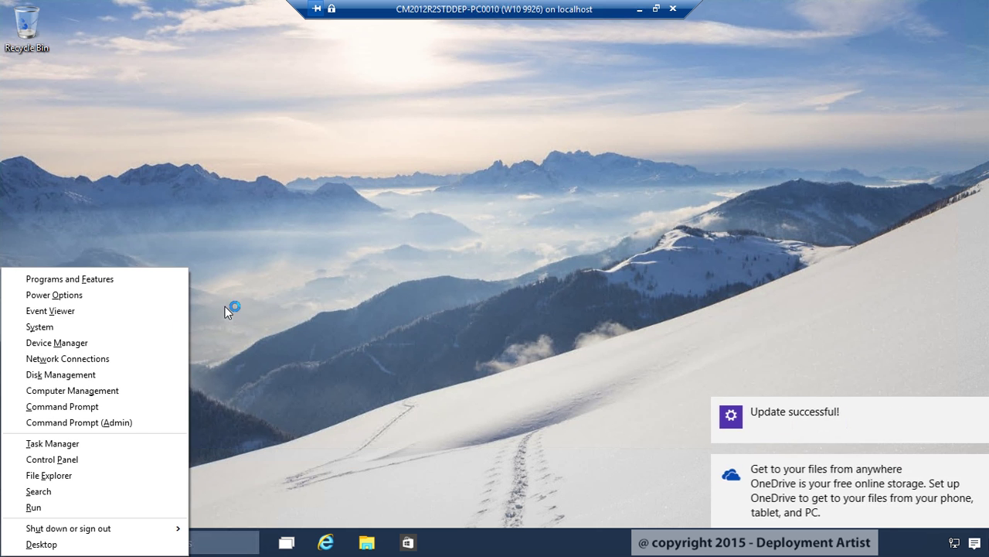
pyautogui.click(48, 328)
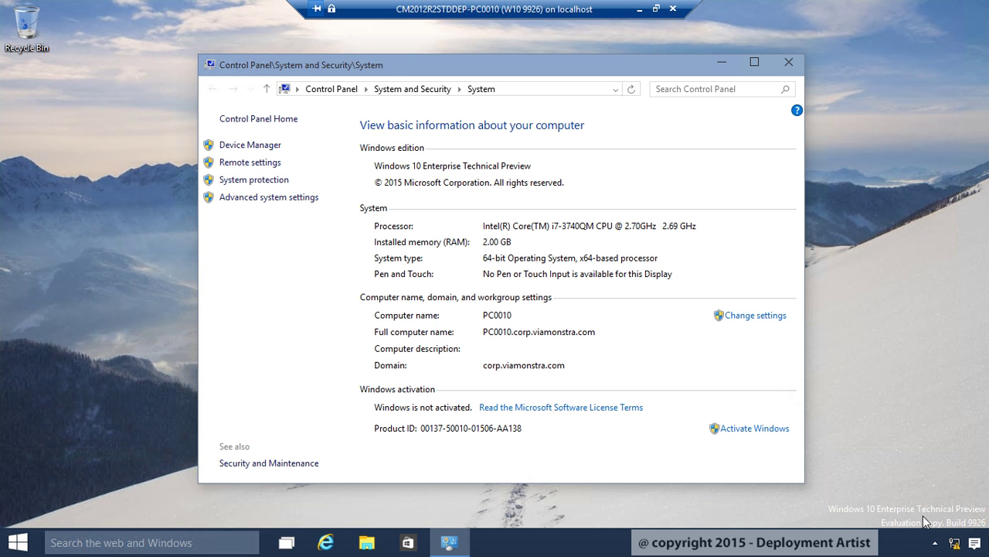
pyautogui.click(790, 63)
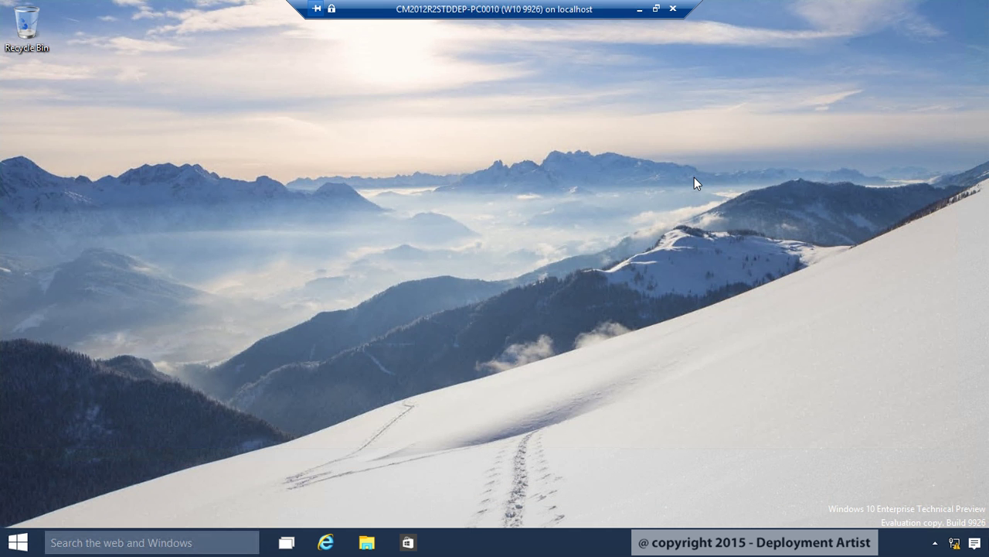
# Minimize the PC0010 session to show Hyper-V Manager's VM list
pyautogui.click(642, 9)
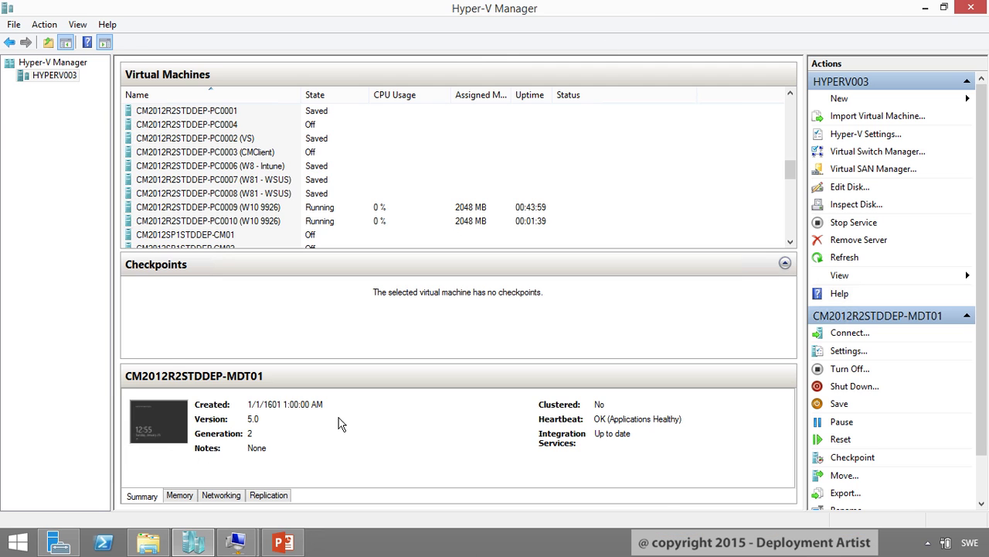